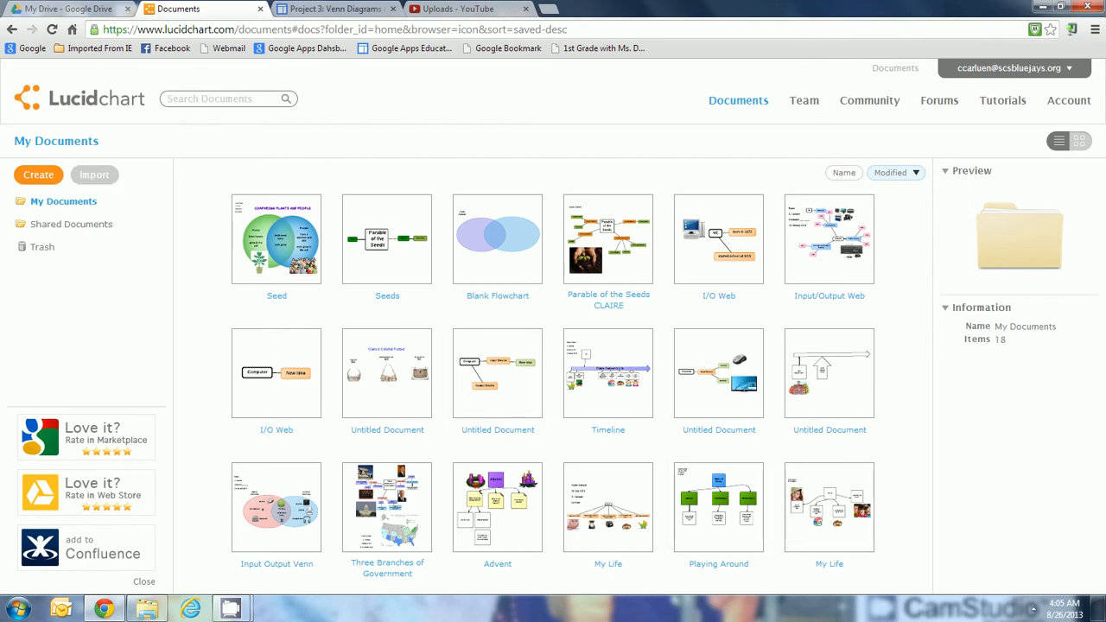
Step: Create a new document from the Blank Flowcharts template and title it Test
{"action": "left_click", "coordinate": [38, 175]}
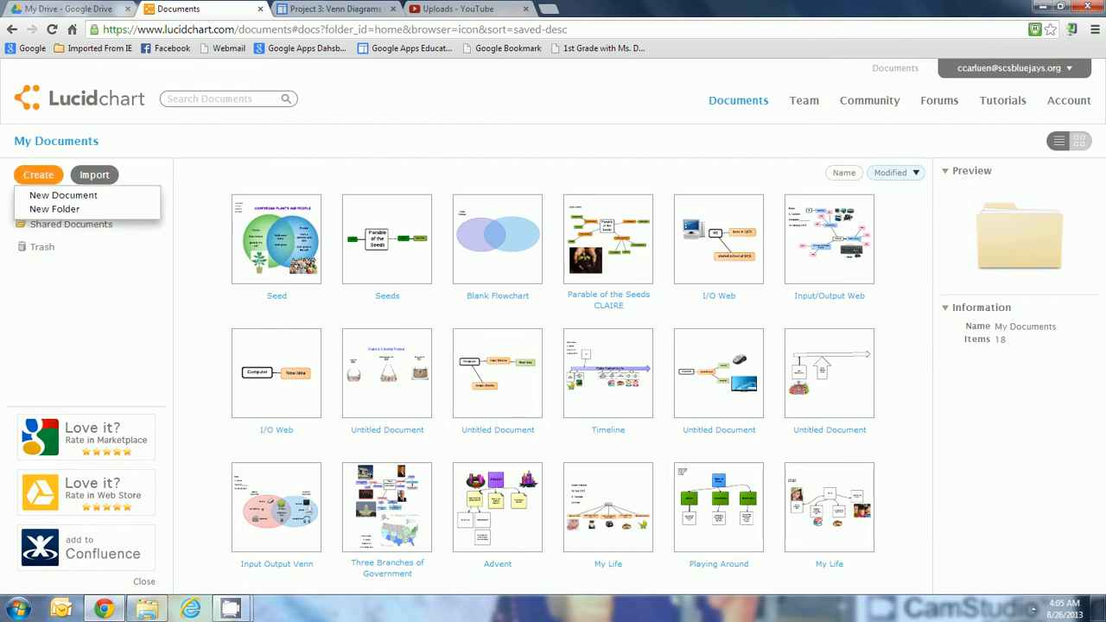
{"action": "left_click", "coordinate": [63, 195]}
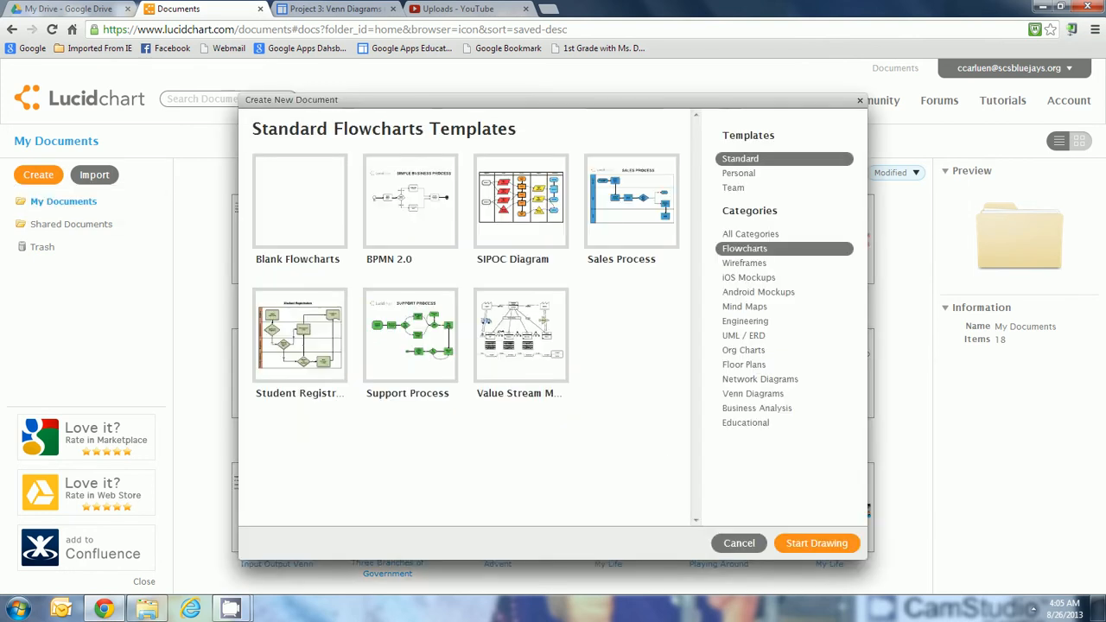
{"action": "left_click", "coordinate": [816, 544]}
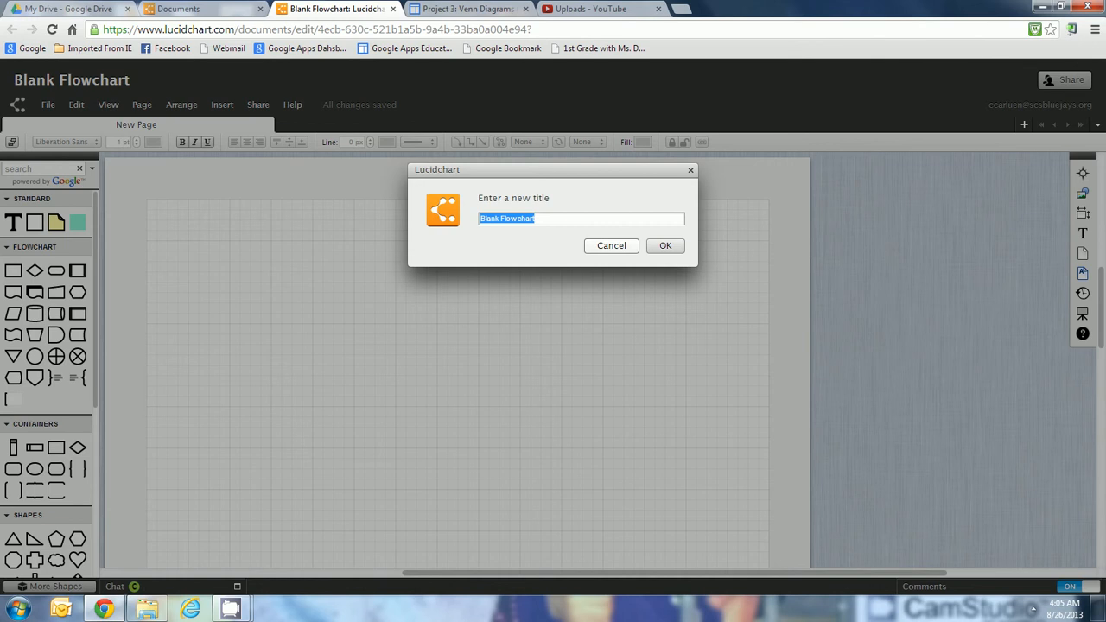
{"action": "type", "text": "Test"}
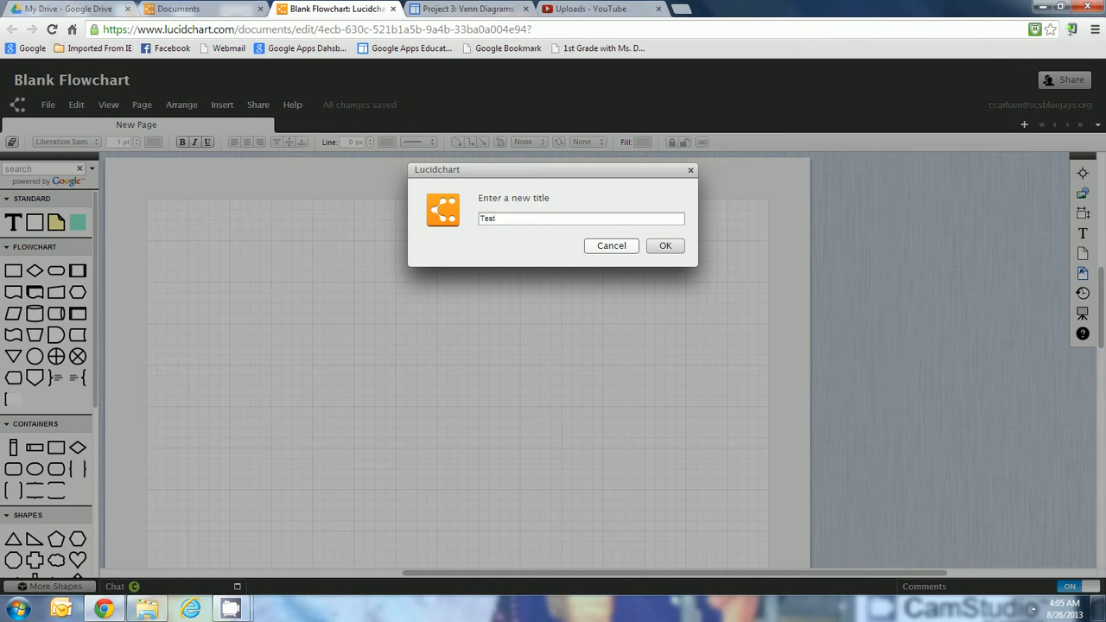
{"action": "key", "text": "Return"}
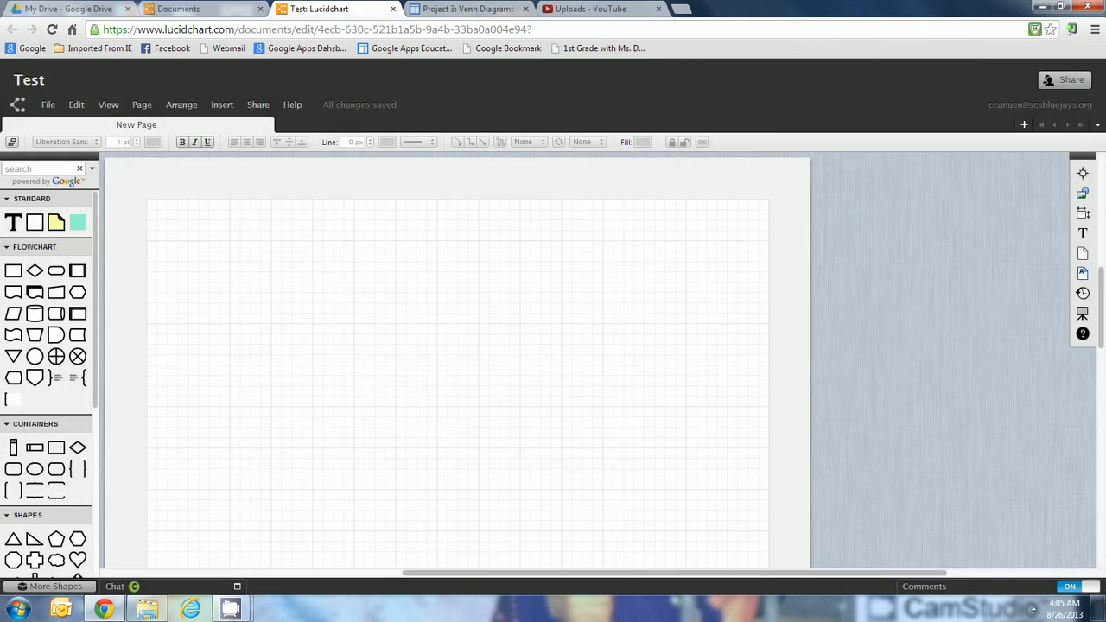
Step: Enable the Venn Diagrams shape library for the document and save the library selection
{"action": "scroll", "coordinate": [47, 384], "scroll_direction": "down", "scroll_amount": 5}
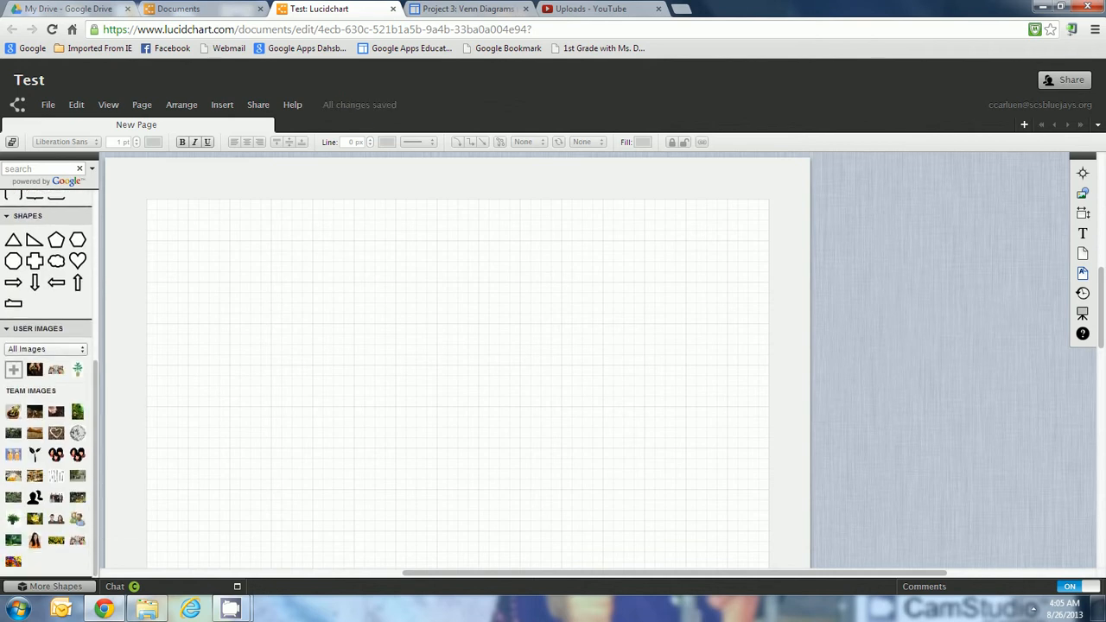
{"action": "left_click", "coordinate": [49, 586]}
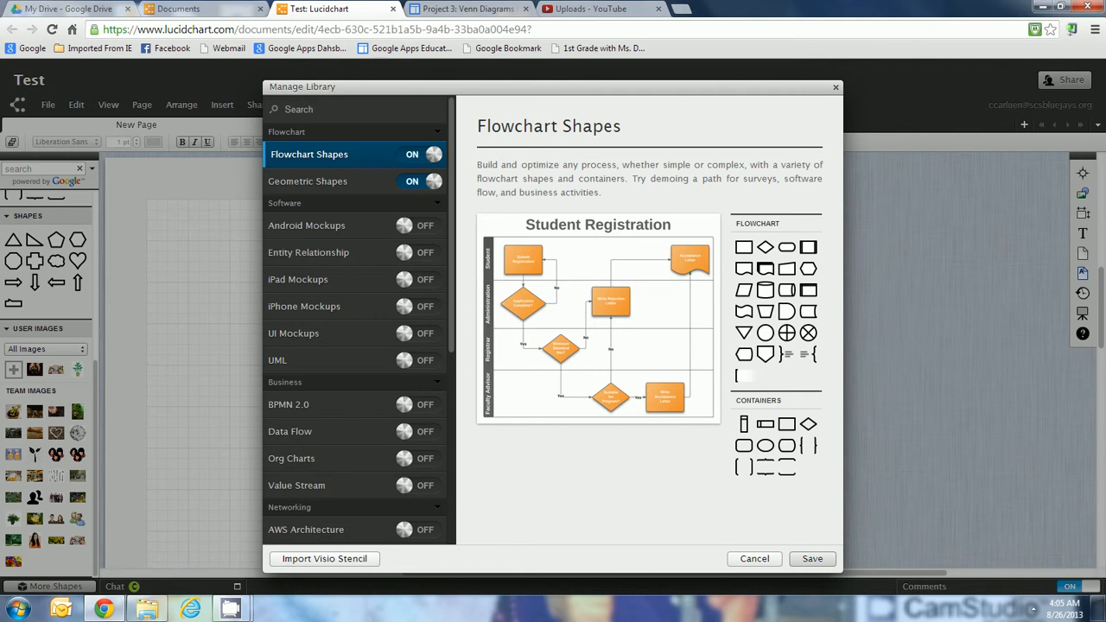
{"action": "scroll", "coordinate": [355, 319], "scroll_direction": "down", "scroll_amount": 5}
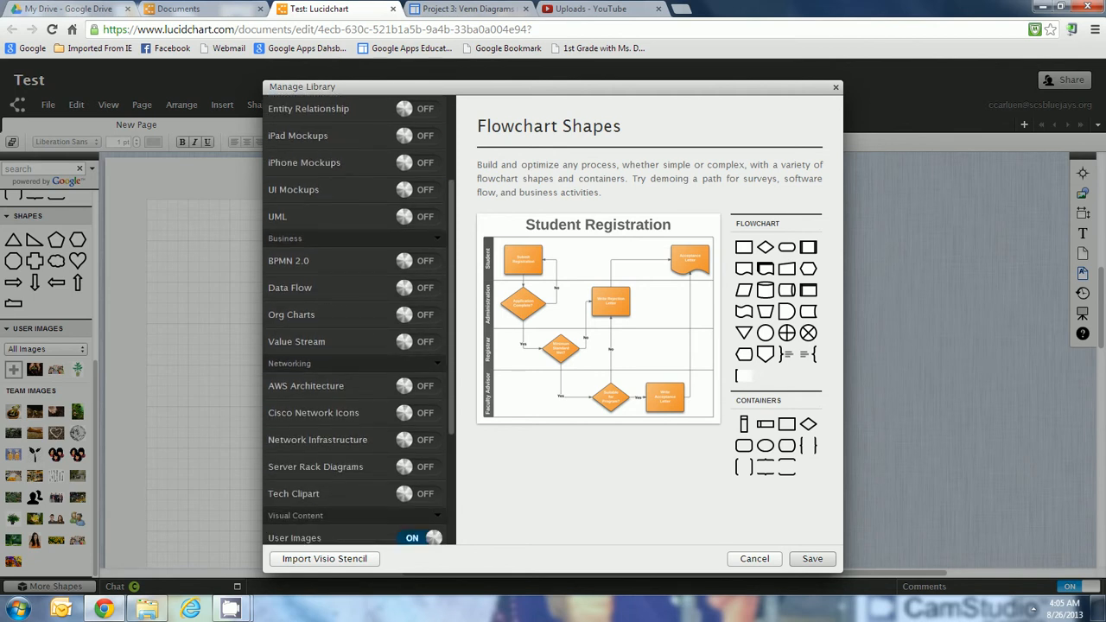
{"action": "scroll", "coordinate": [355, 319], "scroll_direction": "down", "scroll_amount": 3}
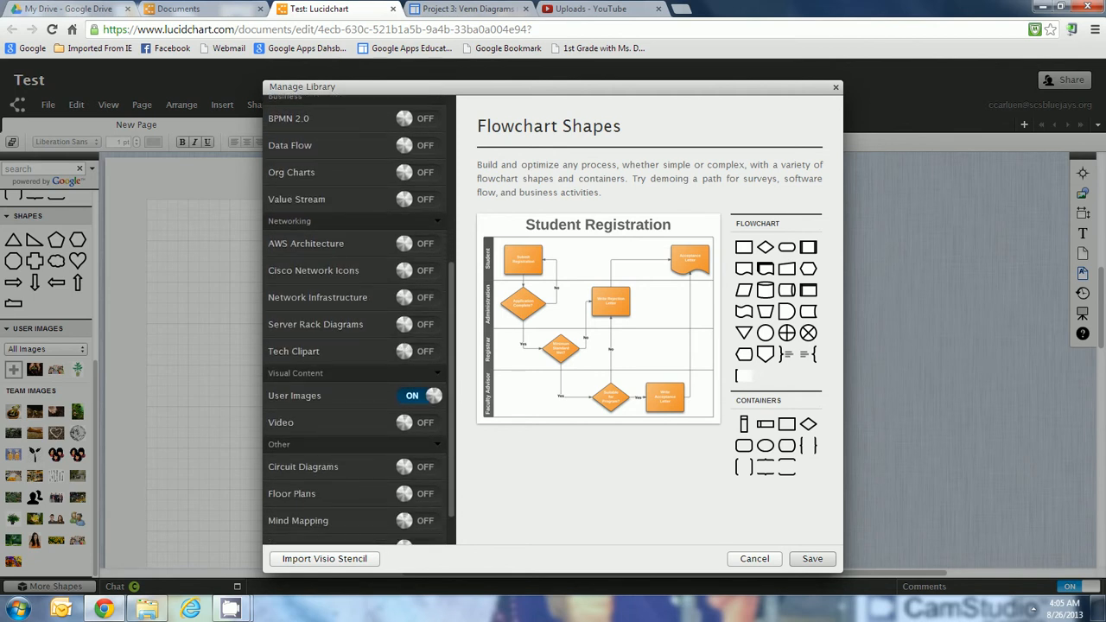
{"action": "scroll", "coordinate": [354, 320], "scroll_direction": "down", "scroll_amount": 1}
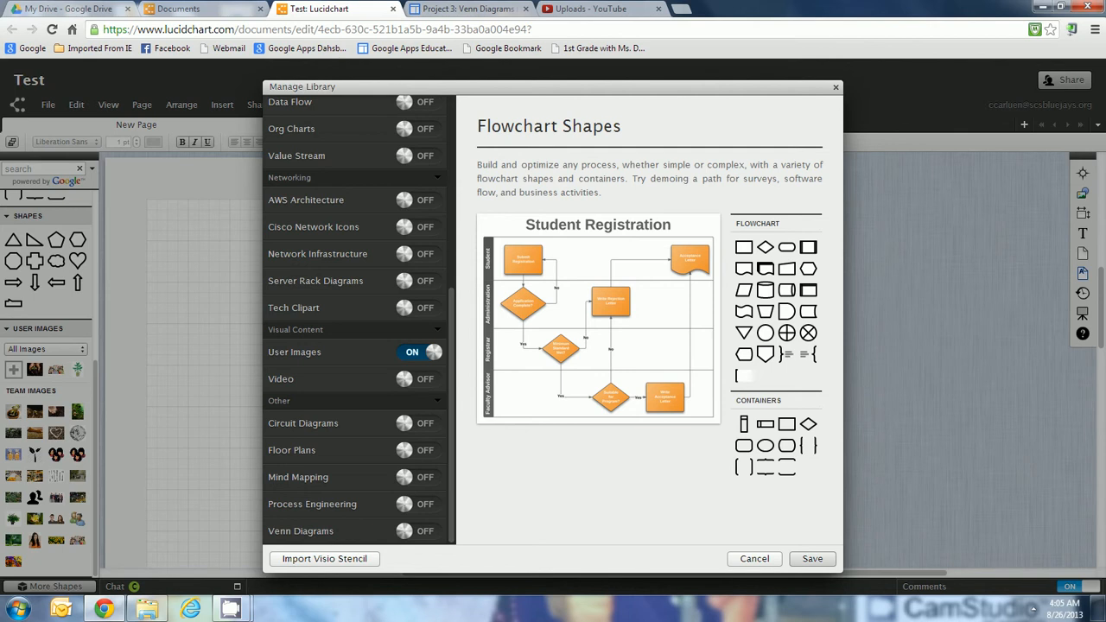
{"action": "left_click", "coordinate": [419, 531]}
{"action": "left_click", "coordinate": [813, 558]}
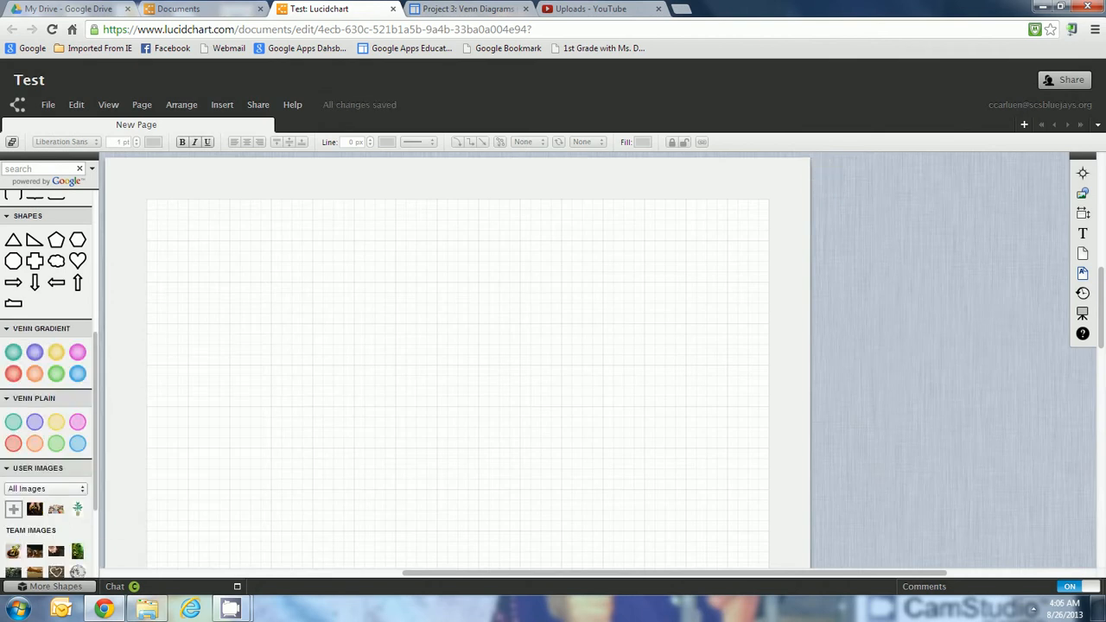
Step: Place a plain purple Venn circle in the upper-left part of the page
{"action": "left_click_drag", "start_coordinate": [34, 422], "coordinate": [307, 432]}
{"action": "scroll", "coordinate": [307, 432], "scroll_direction": "down", "scroll_amount": 5}
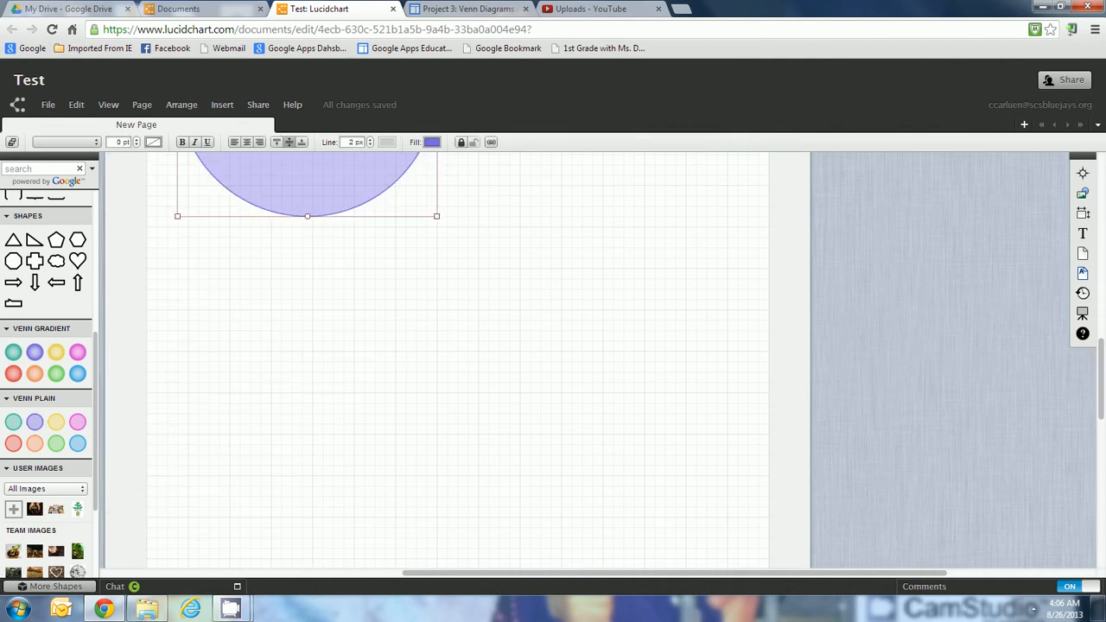
{"action": "scroll", "coordinate": [307, 433], "scroll_direction": "up", "scroll_amount": 7}
{"action": "scroll", "coordinate": [307, 432], "scroll_direction": "up", "scroll_amount": 1}
{"action": "scroll", "coordinate": [307, 432], "scroll_direction": "down", "scroll_amount": 1}
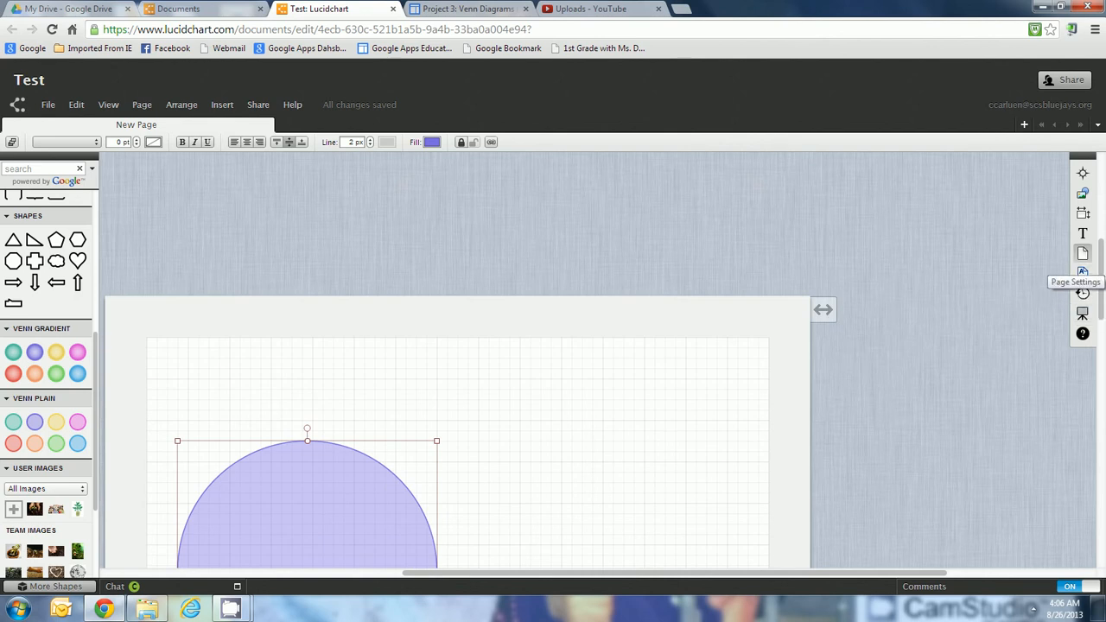
Step: Set the page orientation to Landscape and close the page settings
{"action": "left_click", "coordinate": [1083, 252]}
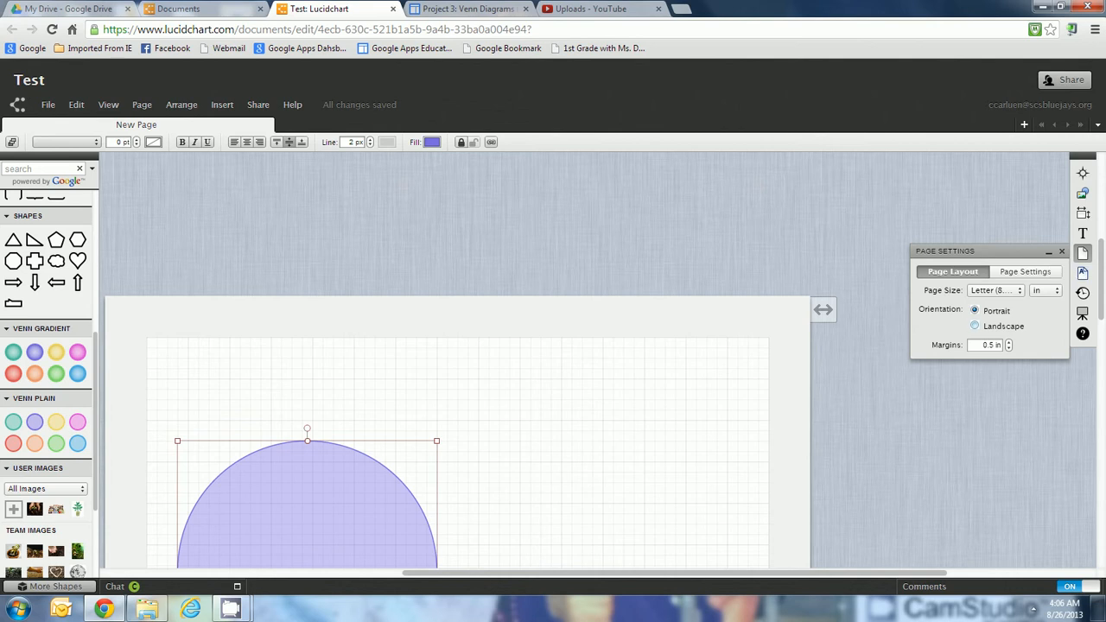
{"action": "left_click", "coordinate": [975, 326]}
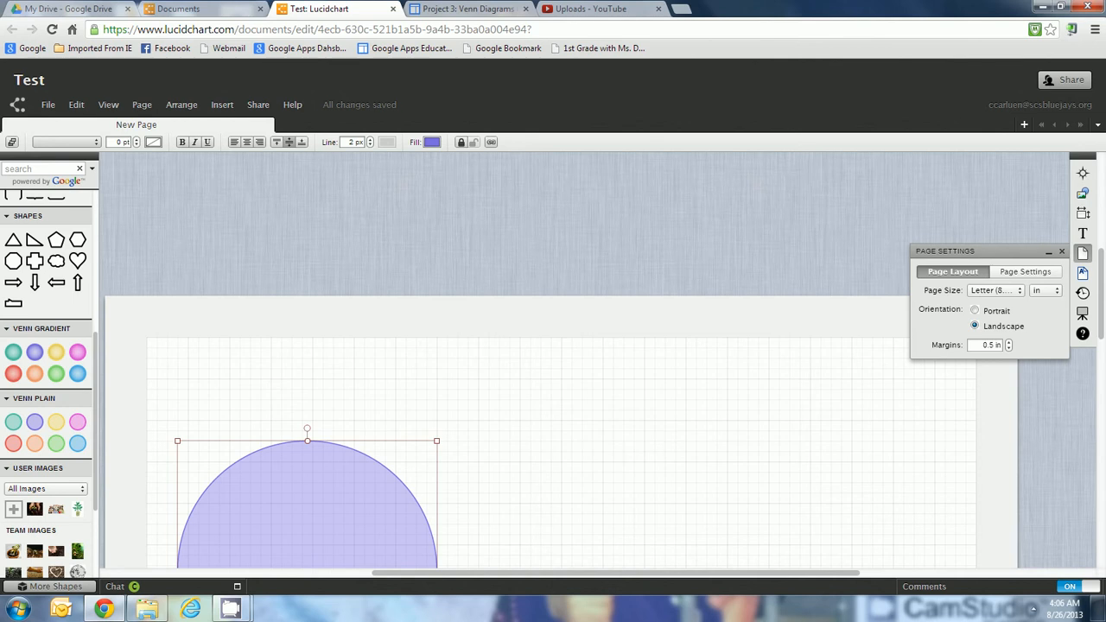
{"action": "key", "text": "Escape"}
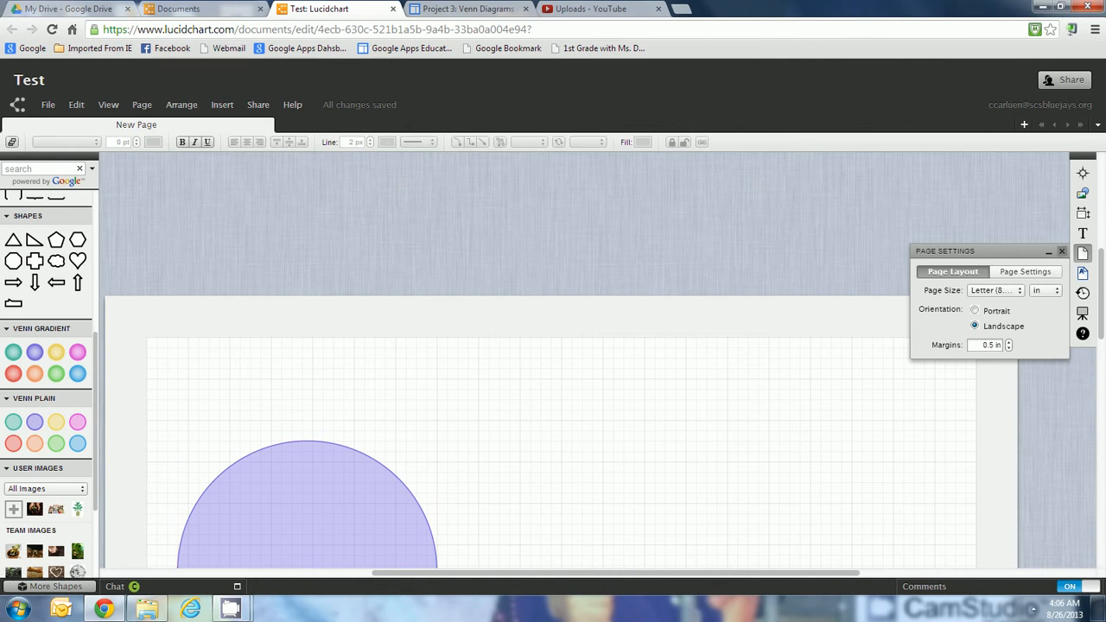
{"action": "left_click", "coordinate": [1061, 250]}
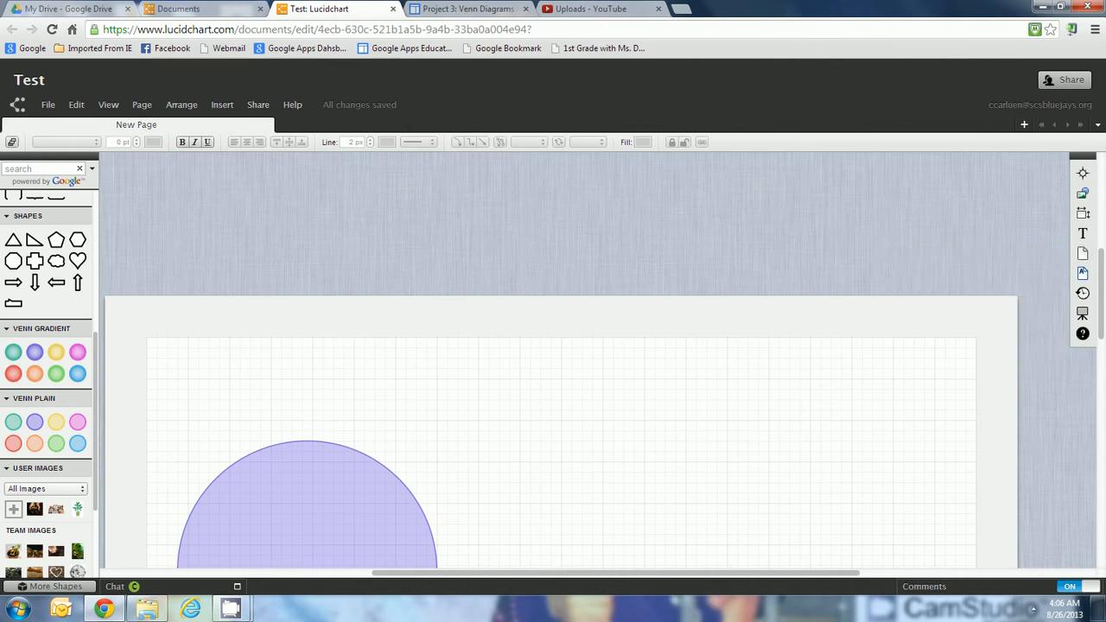
Step: Enlarge the purple Venn circle into a wide oval covering roughly the left half of the page
{"action": "scroll", "coordinate": [1032, 309], "scroll_direction": "down", "scroll_amount": 8}
{"action": "scroll", "coordinate": [562, 360], "scroll_direction": "up", "scroll_amount": 3}
{"action": "scroll", "coordinate": [562, 360], "scroll_direction": "down", "scroll_amount": 3}
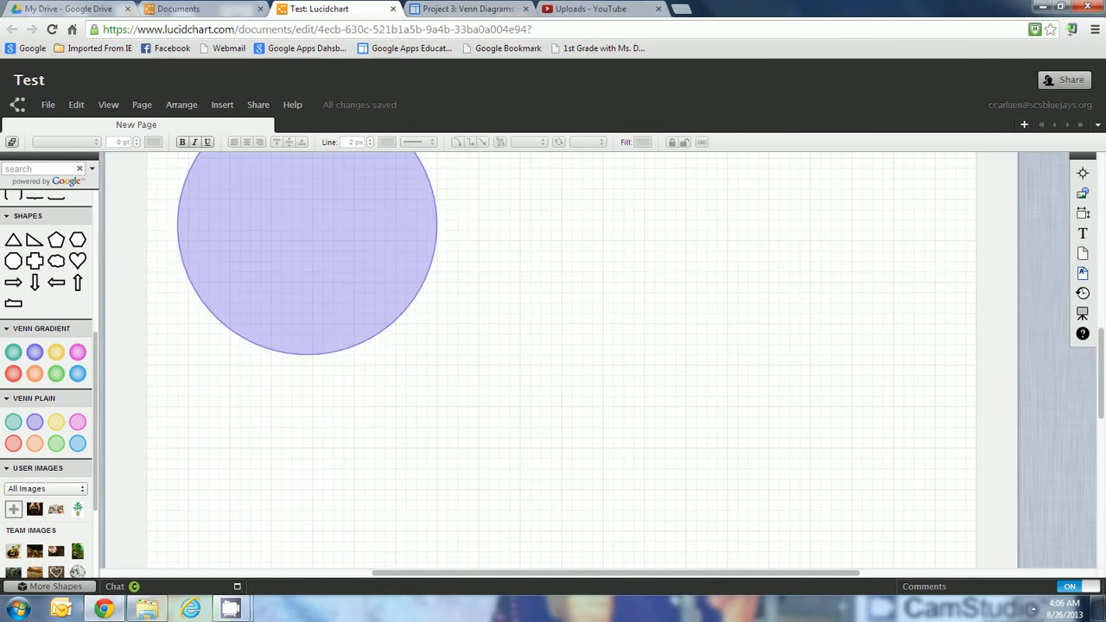
{"action": "scroll", "coordinate": [561, 359], "scroll_direction": "up", "scroll_amount": 2}
{"action": "left_click_drag", "start_coordinate": [307, 294], "coordinate": [307, 346]}
{"action": "left_click_drag", "start_coordinate": [437, 476], "coordinate": [624, 568]}
{"action": "scroll", "coordinate": [561, 361], "scroll_direction": "down", "scroll_amount": 3}
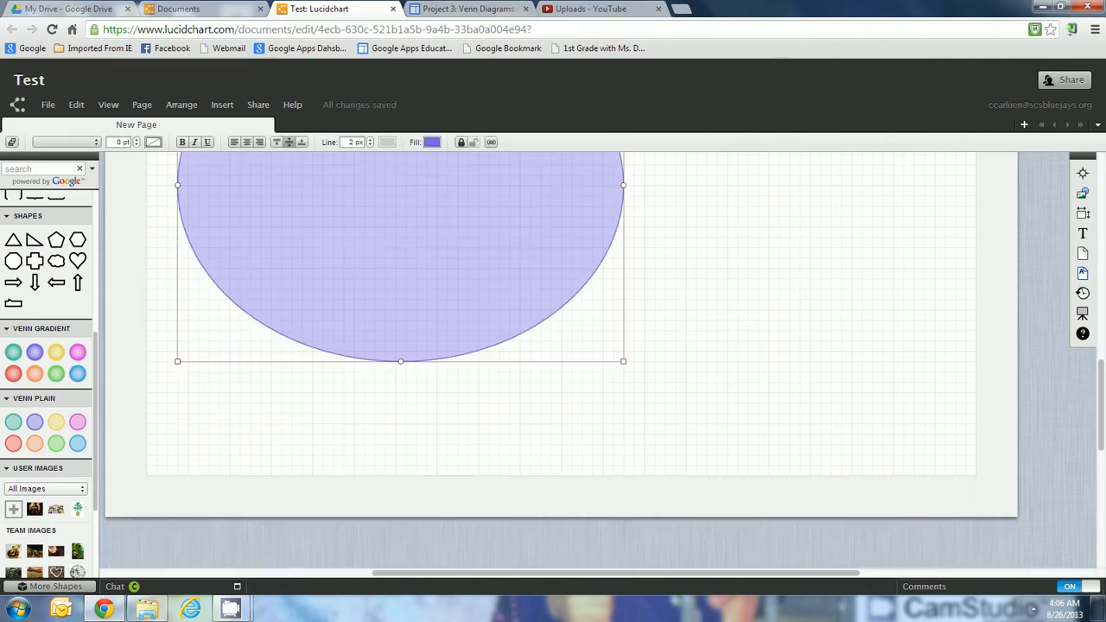
{"action": "scroll", "coordinate": [562, 360], "scroll_direction": "up", "scroll_amount": 2}
Step: Add a plain red Venn circle, enlarge it to about the purple oval's size and move it to overlap that oval
{"action": "mouse_move", "coordinate": [34, 444]}
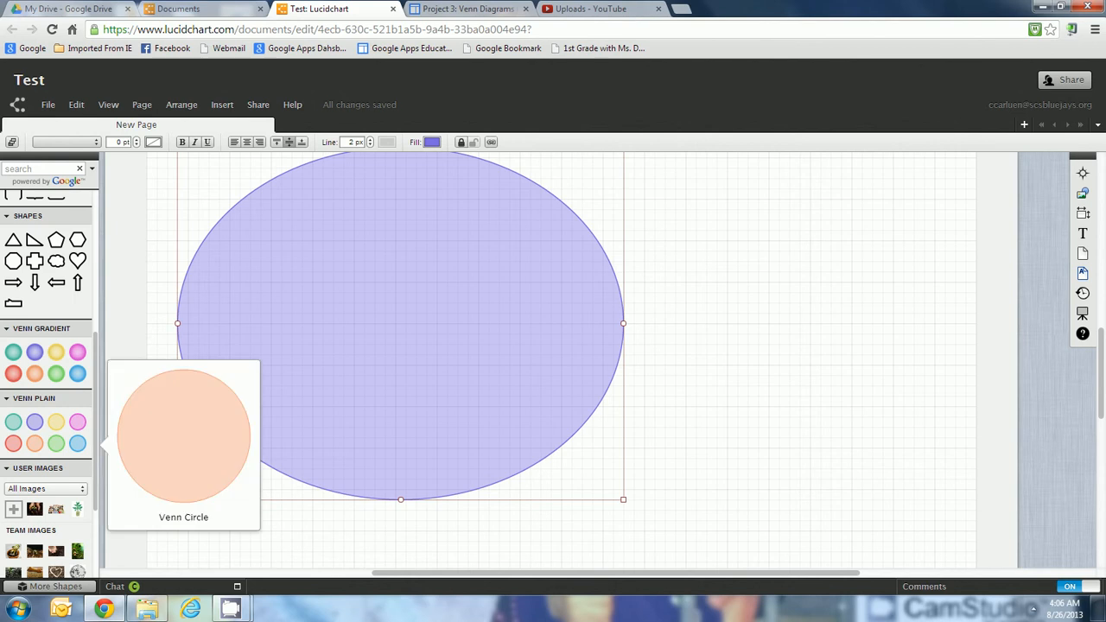
{"action": "left_click_drag", "start_coordinate": [13, 443], "coordinate": [618, 287]}
{"action": "left_click_drag", "start_coordinate": [748, 417], "coordinate": [945, 510]}
{"action": "left_click_drag", "start_coordinate": [716, 334], "coordinate": [654, 313]}
{"action": "left_click", "coordinate": [691, 527]}
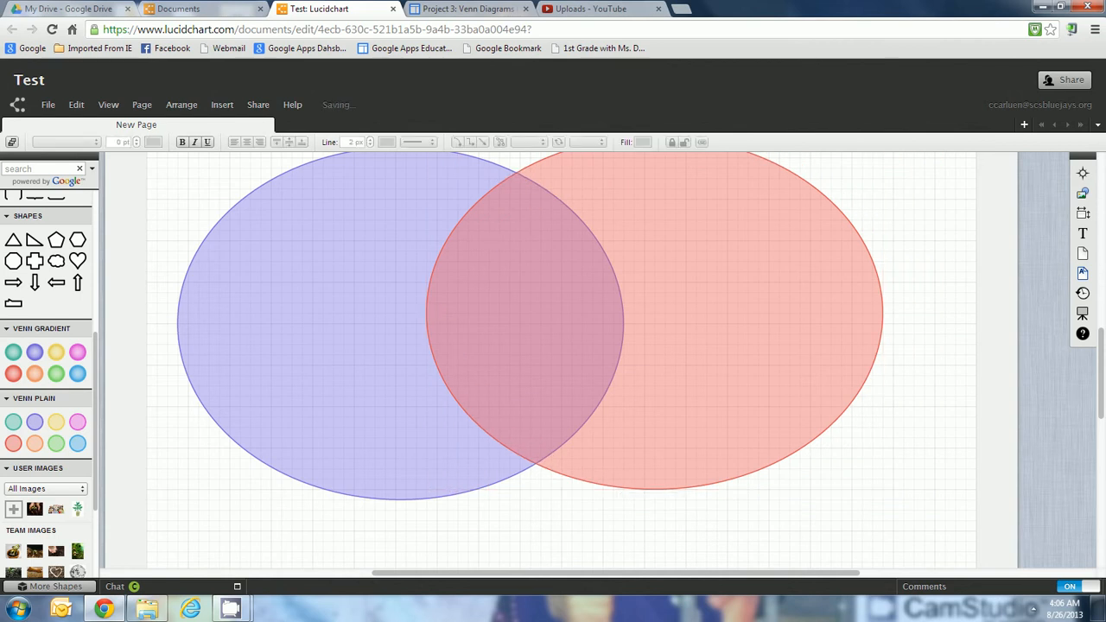
Step: Add a text box above the purple oval, enter the author's full name and keep the text center-aligned
{"action": "scroll", "coordinate": [692, 527], "scroll_direction": "up", "scroll_amount": 2}
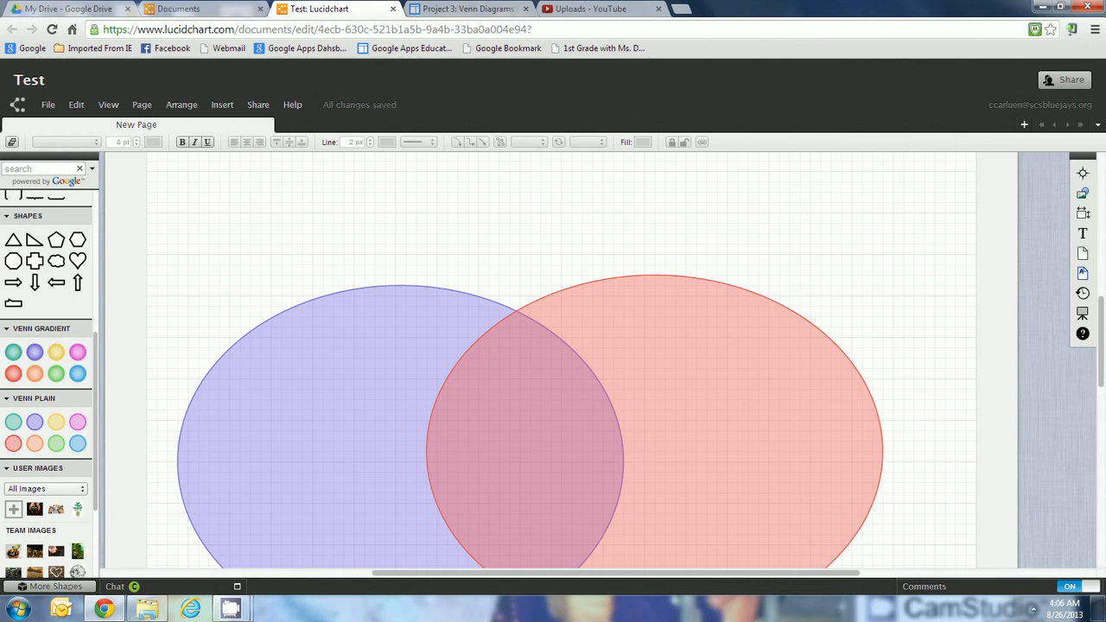
{"action": "scroll", "coordinate": [562, 363], "scroll_direction": "up", "scroll_amount": 4}
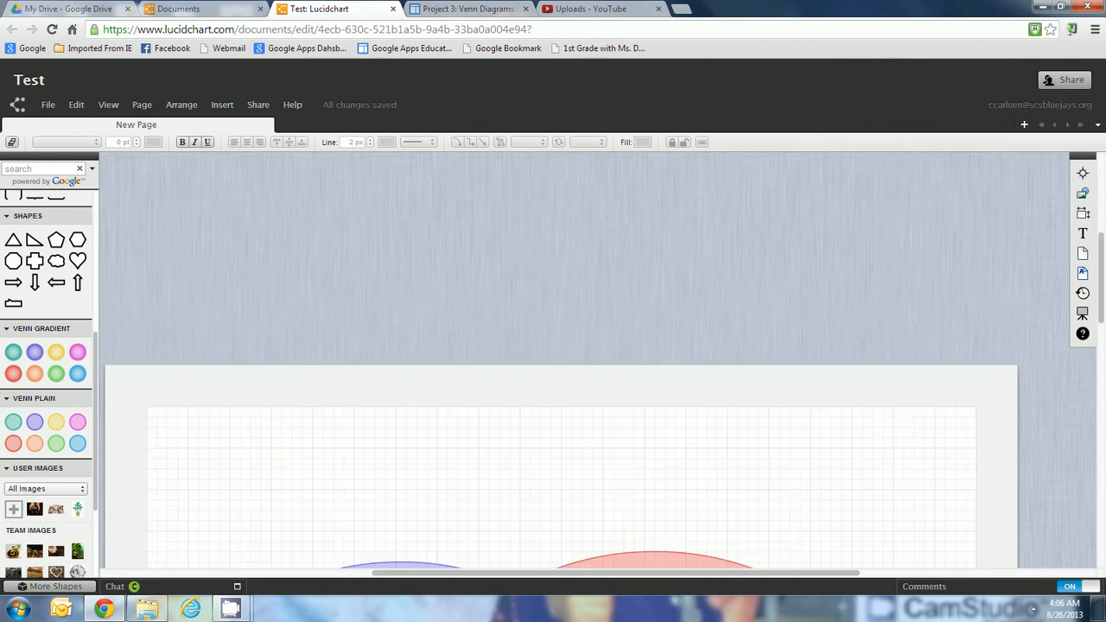
{"action": "scroll", "coordinate": [562, 363], "scroll_direction": "down", "scroll_amount": 4}
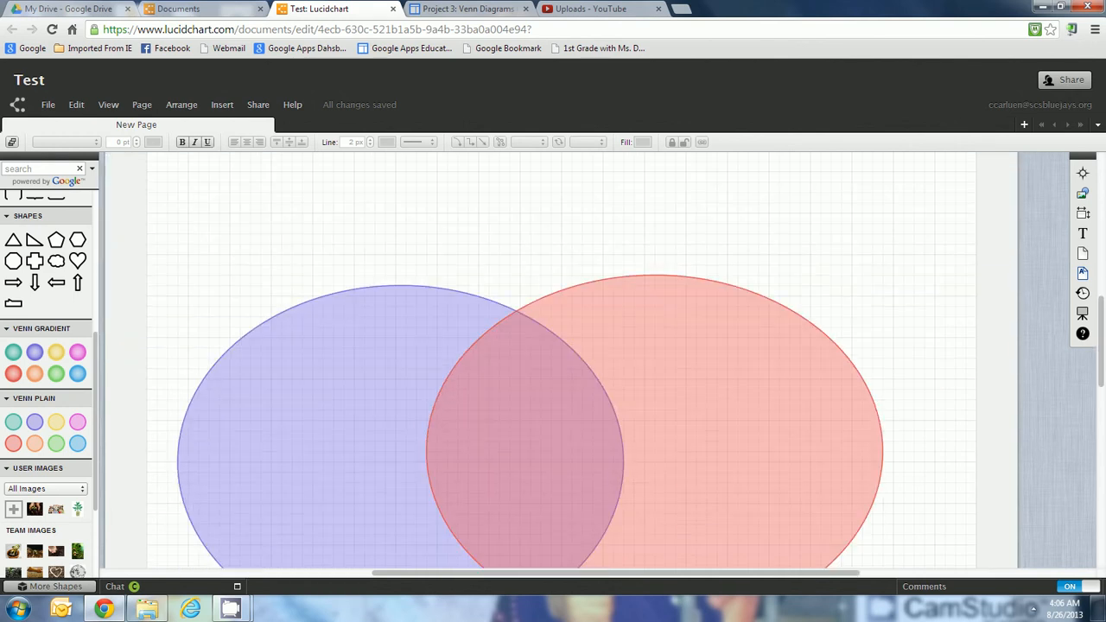
{"action": "scroll", "coordinate": [49, 384], "scroll_direction": "up", "scroll_amount": 5}
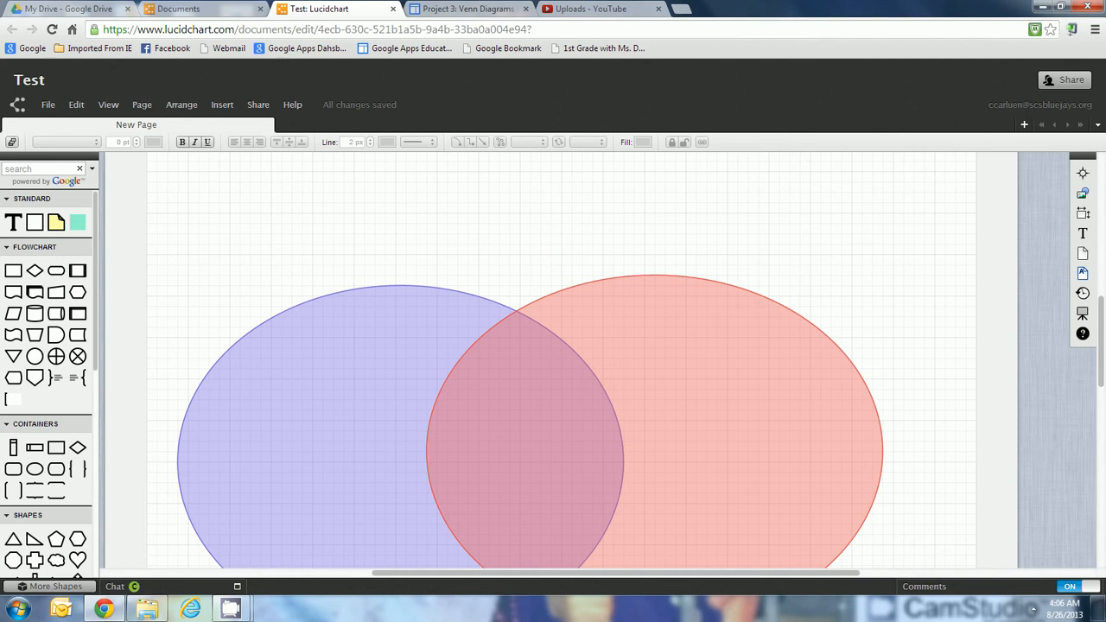
{"action": "mouse_move", "coordinate": [13, 222]}
{"action": "left_click_drag", "start_coordinate": [13, 222], "coordinate": [239, 196]}
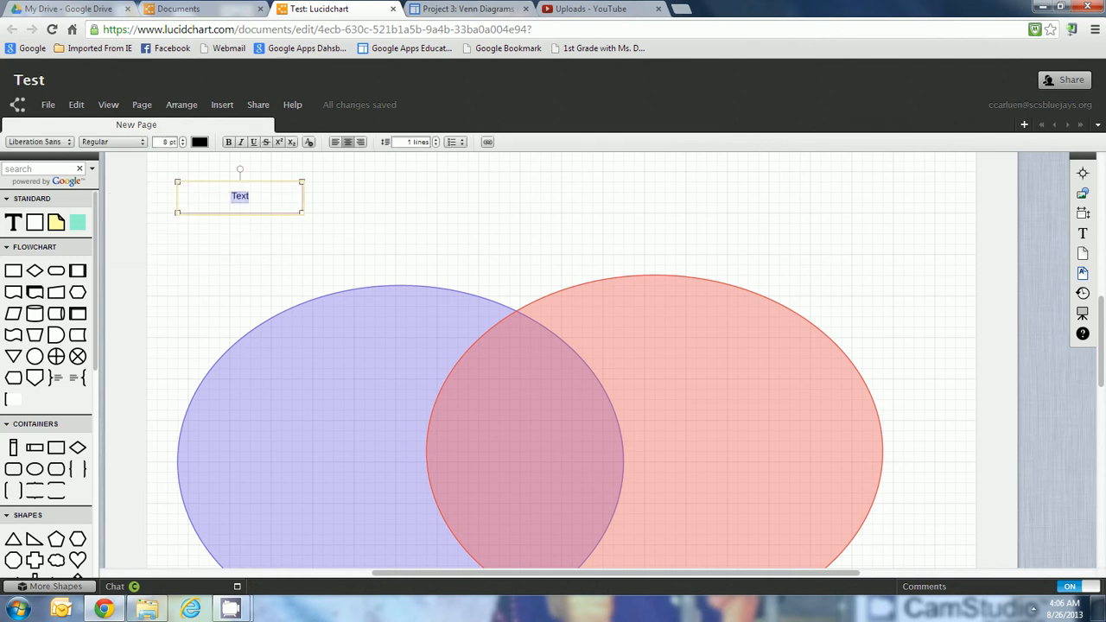
{"action": "type", "text": "Claire Carluen"}
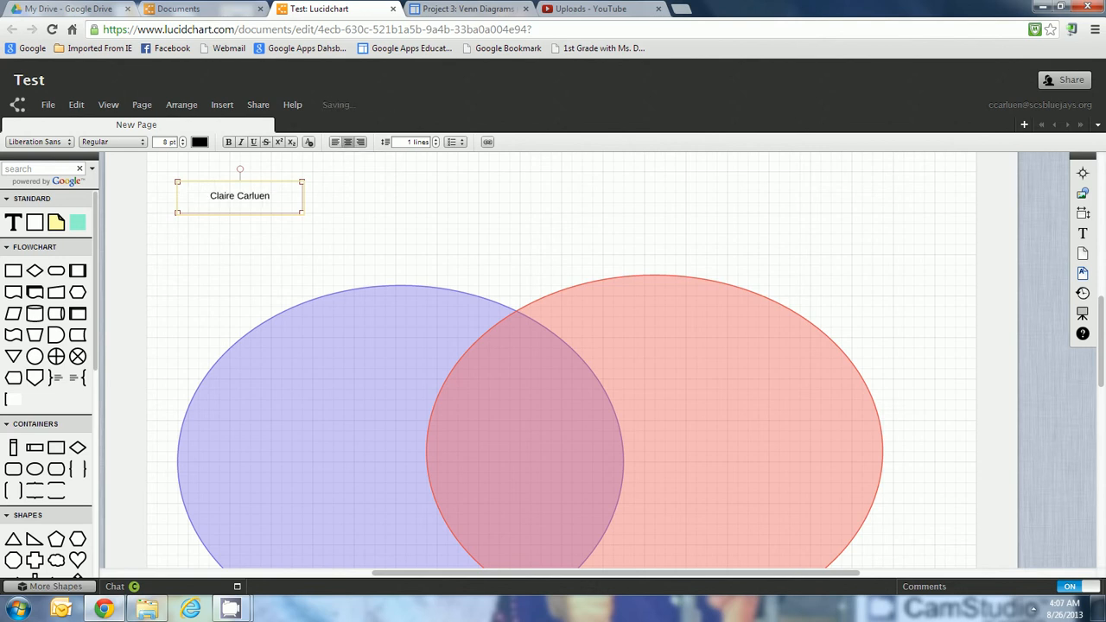
{"action": "left_click", "coordinate": [360, 142]}
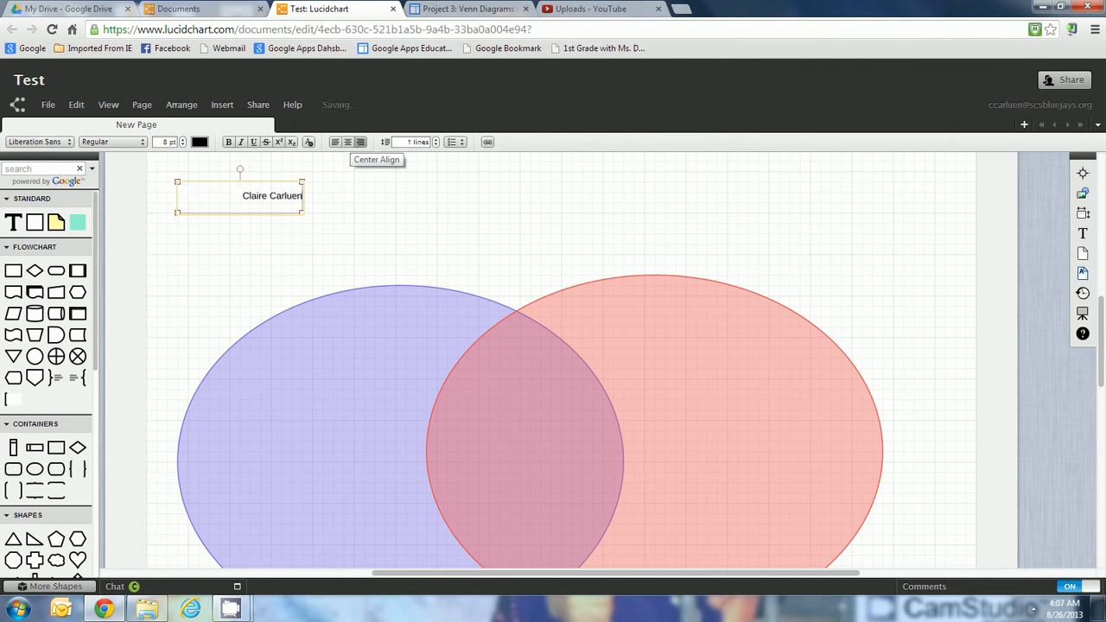
{"action": "left_click", "coordinate": [347, 142]}
Step: Set the font size of the whole name text to 16 pt
{"action": "left_click", "coordinate": [182, 139]}
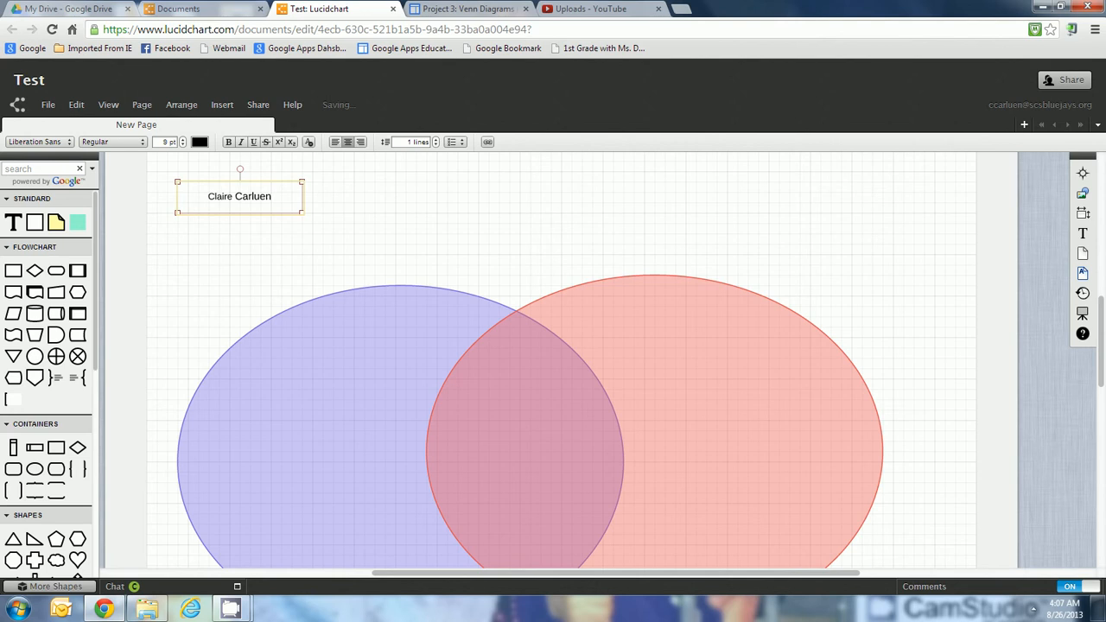
{"action": "left_click", "coordinate": [183, 139]}
{"action": "left_click", "coordinate": [183, 139]}
{"action": "left_click", "coordinate": [182, 139]}
{"action": "left_click_drag", "start_coordinate": [278, 197], "coordinate": [202, 197]}
{"action": "left_click", "coordinate": [182, 139]}
{"action": "left_click", "coordinate": [183, 140]}
{"action": "left_click", "coordinate": [182, 139]}
{"action": "left_click", "coordinate": [183, 140]}
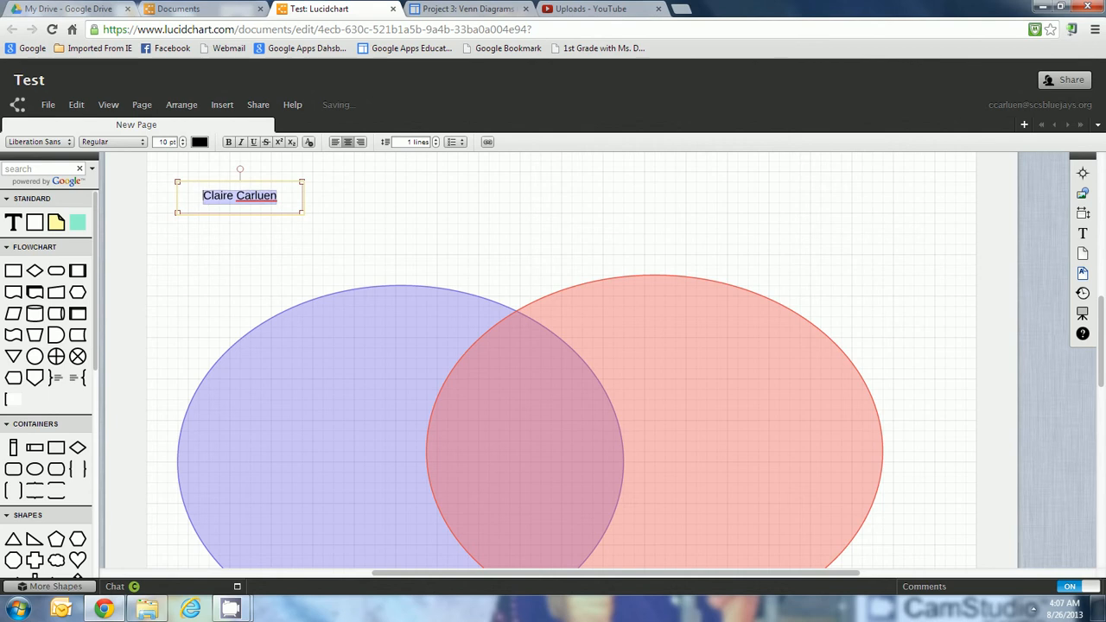
{"action": "left_click", "coordinate": [182, 139]}
{"action": "left_click", "coordinate": [183, 139]}
{"action": "left_click", "coordinate": [183, 139]}
{"action": "left_click", "coordinate": [183, 139]}
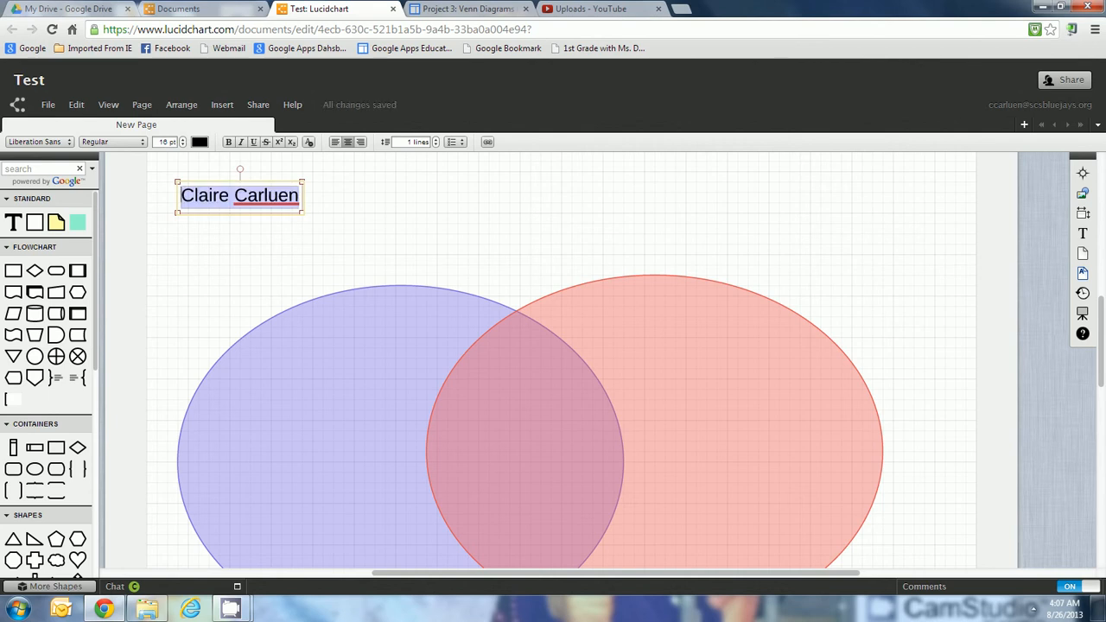
{"action": "left_click", "coordinate": [39, 142]}
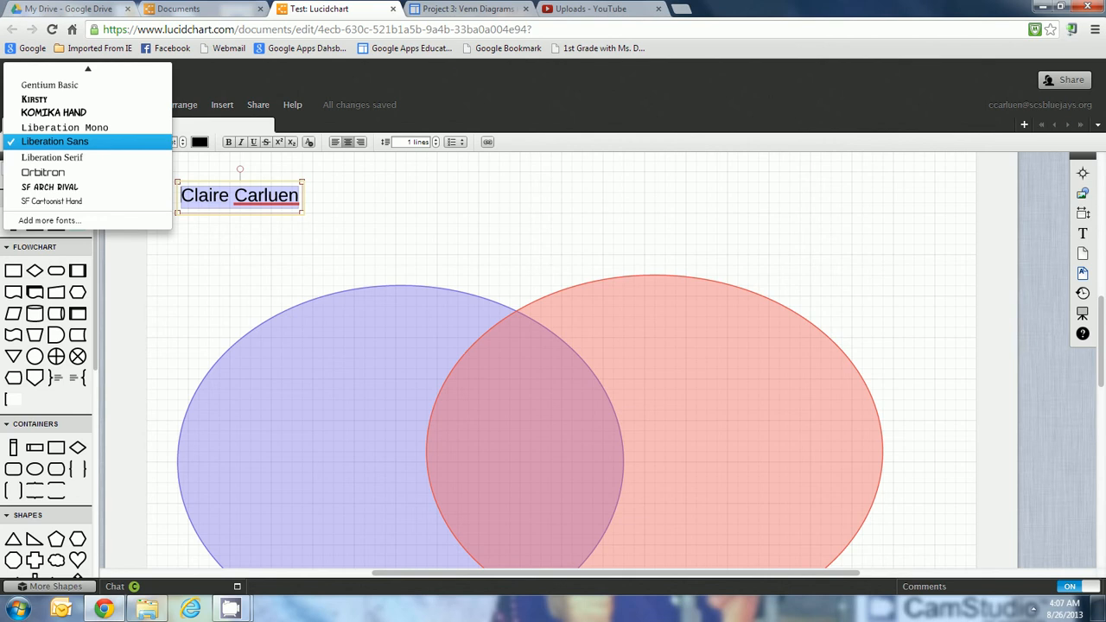
{"action": "mouse_move", "coordinate": [88, 69]}
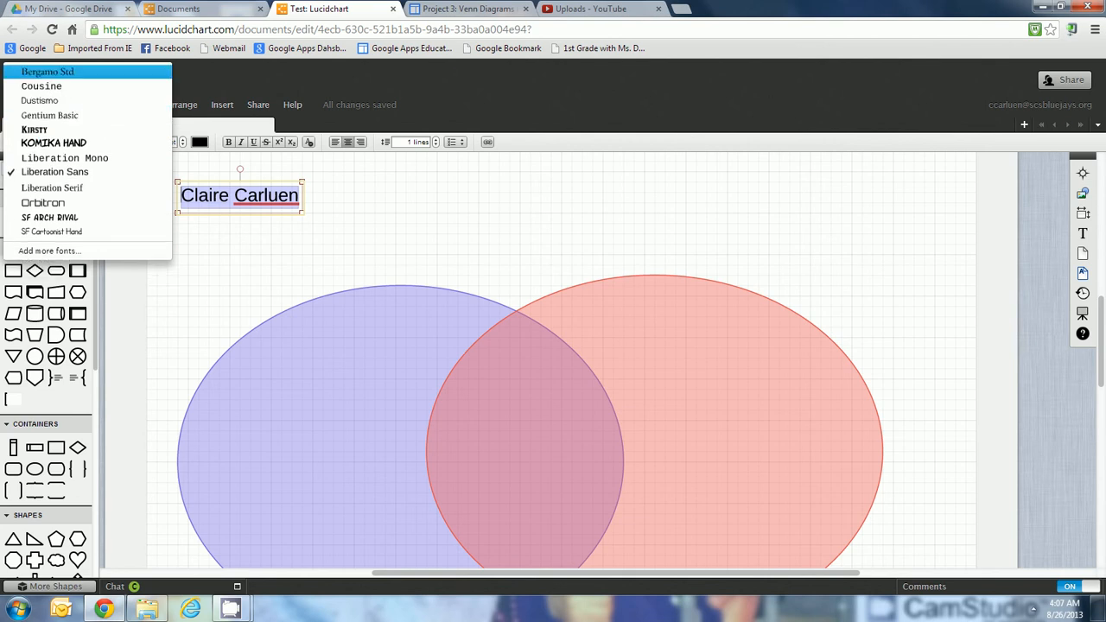
{"action": "left_click", "coordinate": [363, 231]}
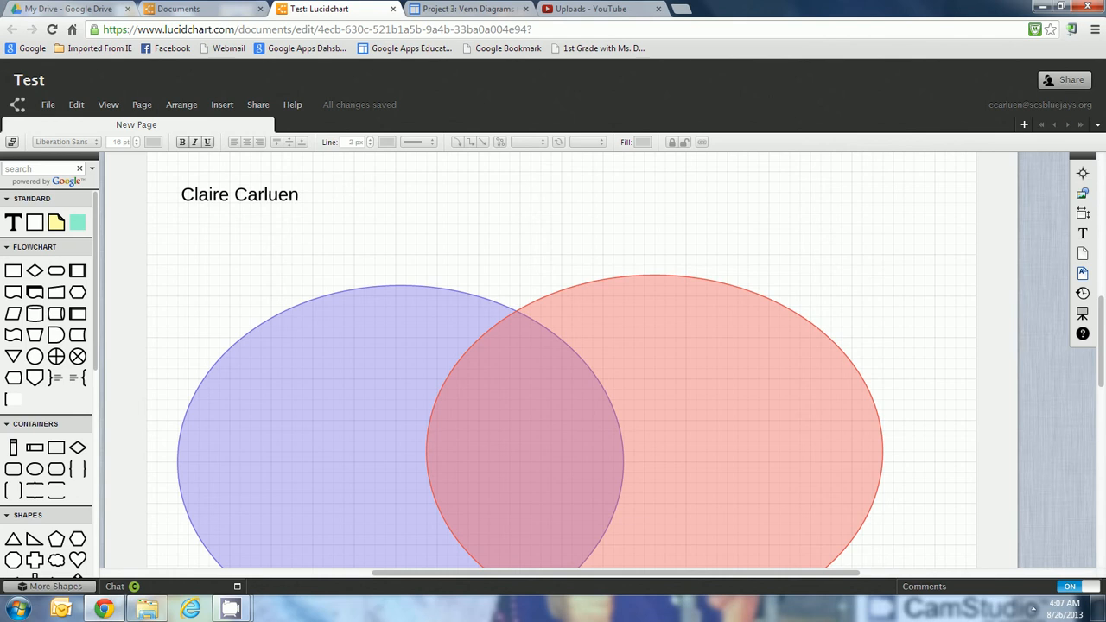
Step: Add a text box in the space between the author's name and the purple oval and enter "Plants" in it
{"action": "mouse_move", "coordinate": [13, 222]}
{"action": "left_click_drag", "start_coordinate": [13, 222], "coordinate": [292, 257]}
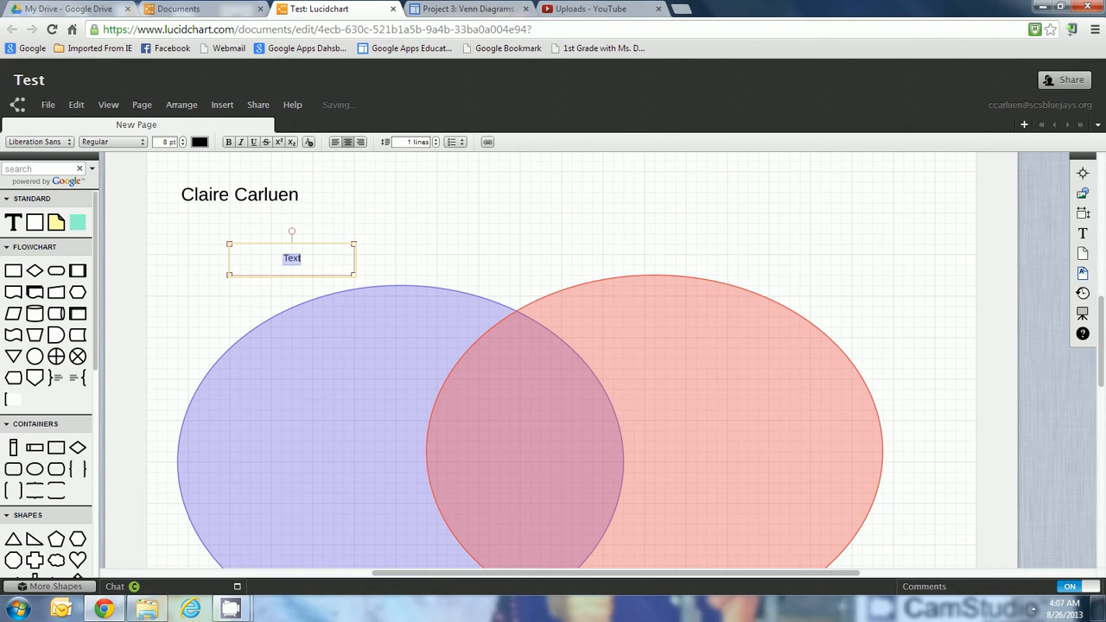
{"action": "type", "text": "PLants"}
{"action": "key", "text": "BackSpace"}
{"action": "key", "text": "BackSpace"}
{"action": "key", "text": "BackSpace"}
{"action": "key", "text": "BackSpace"}
{"action": "key", "text": "BackSpace"}
{"action": "key", "text": "BackSpace"}
{"action": "type", "text": "Plants"}
Step: Set the "Plants" label's font size to 24 pt and move the label to just above the purple oval's upper edge
{"action": "left_click", "coordinate": [183, 139]}
{"action": "left_click", "coordinate": [182, 139]}
{"action": "left_click", "coordinate": [182, 139]}
{"action": "left_click", "coordinate": [183, 139]}
{"action": "left_click", "coordinate": [183, 139]}
{"action": "left_click", "coordinate": [183, 139]}
{"action": "left_click", "coordinate": [182, 140]}
{"action": "left_click", "coordinate": [183, 139]}
{"action": "left_click", "coordinate": [182, 139]}
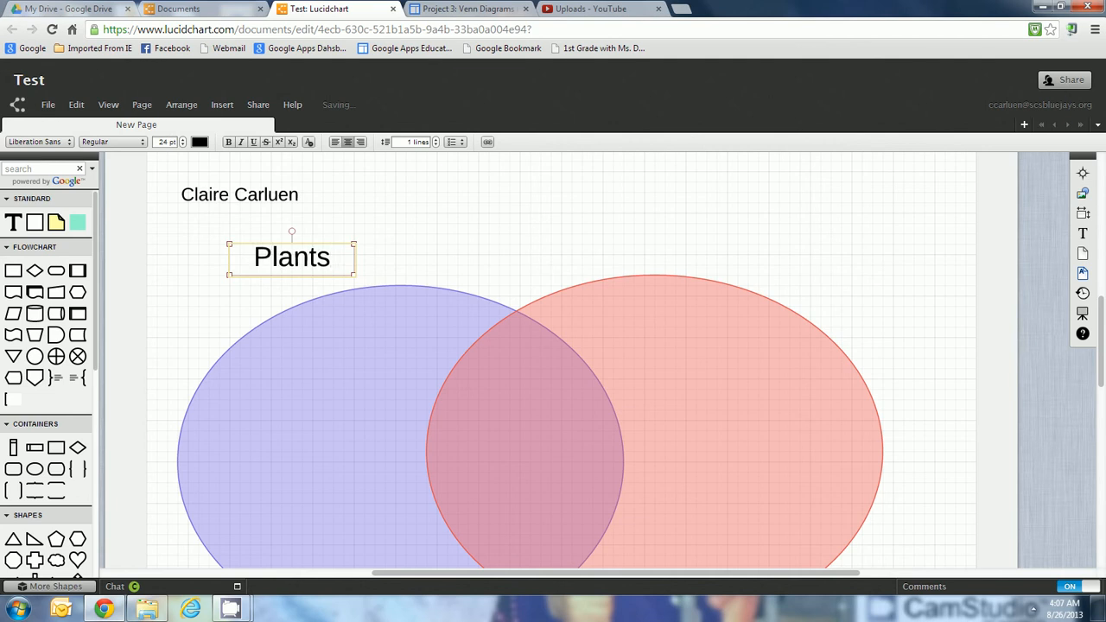
{"action": "key", "text": "Escape"}
{"action": "left_click_drag", "start_coordinate": [293, 257], "coordinate": [344, 268]}
{"action": "left_click", "coordinate": [449, 227]}
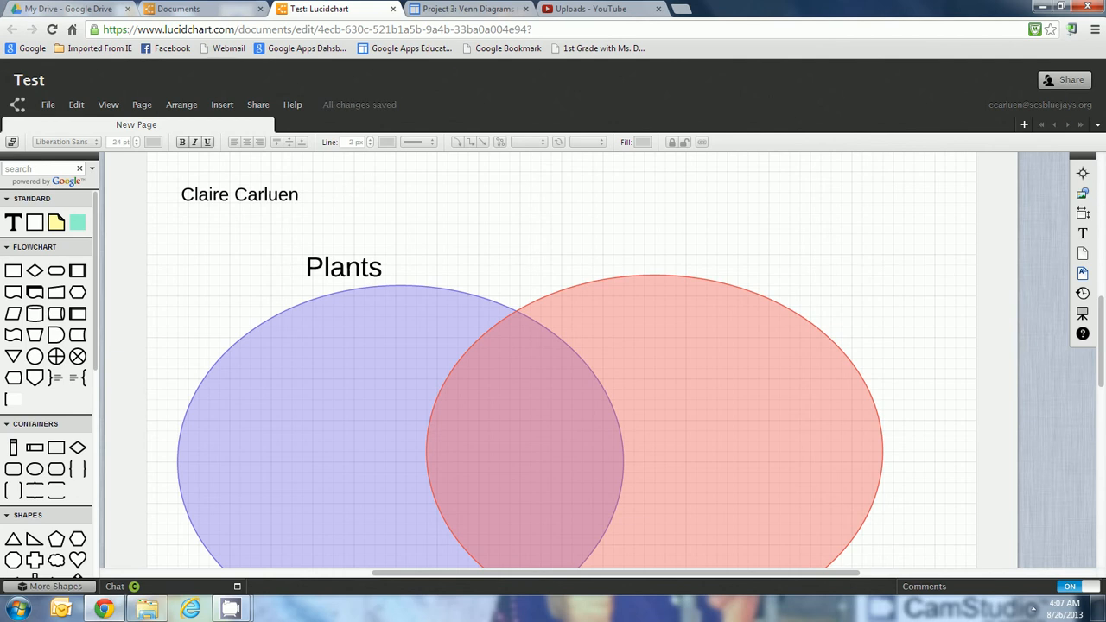
Step: Add a text box above the red oval reading "People" with a font size of 24 pt
{"action": "left_click_drag", "start_coordinate": [13, 223], "coordinate": [716, 248]}
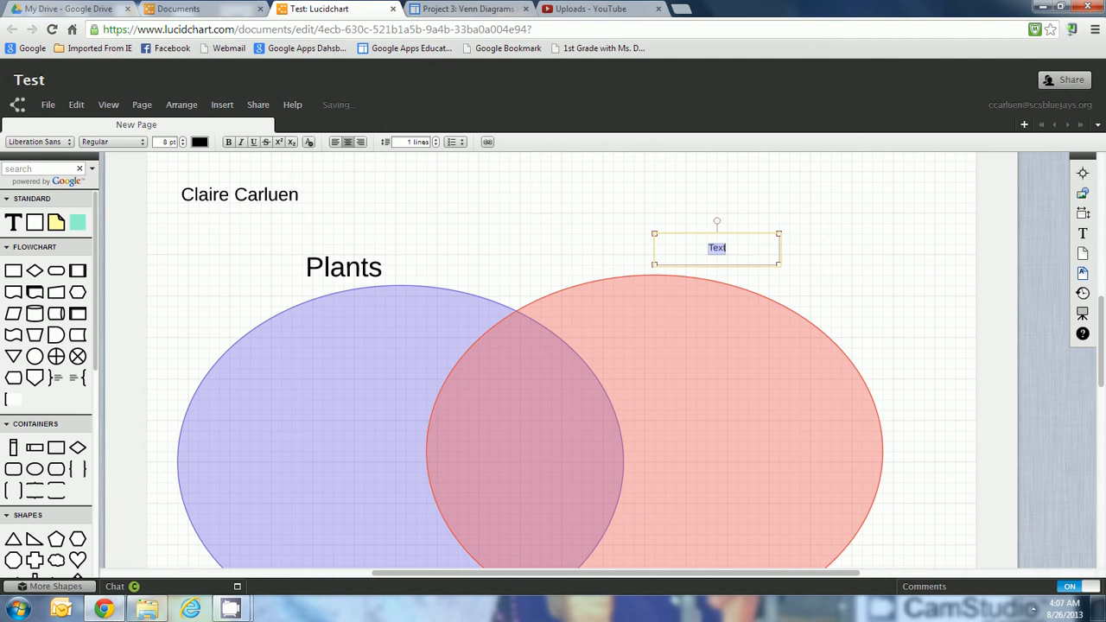
{"action": "type", "text": "People"}
{"action": "left_click", "coordinate": [168, 142]}
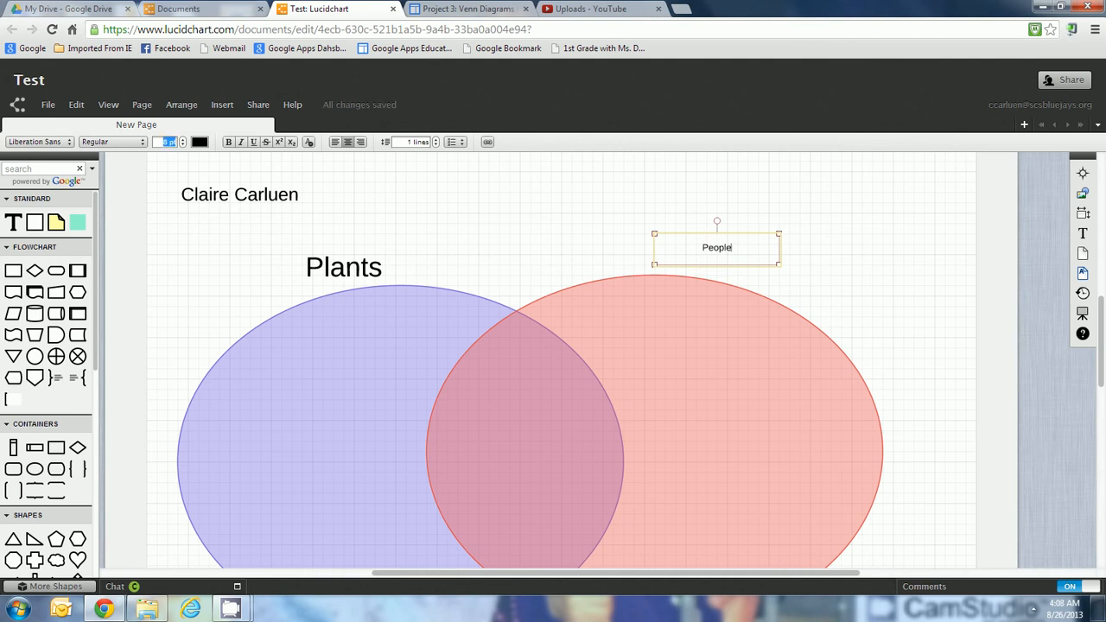
{"action": "type", "text": "24"}
{"action": "key", "text": "Return"}
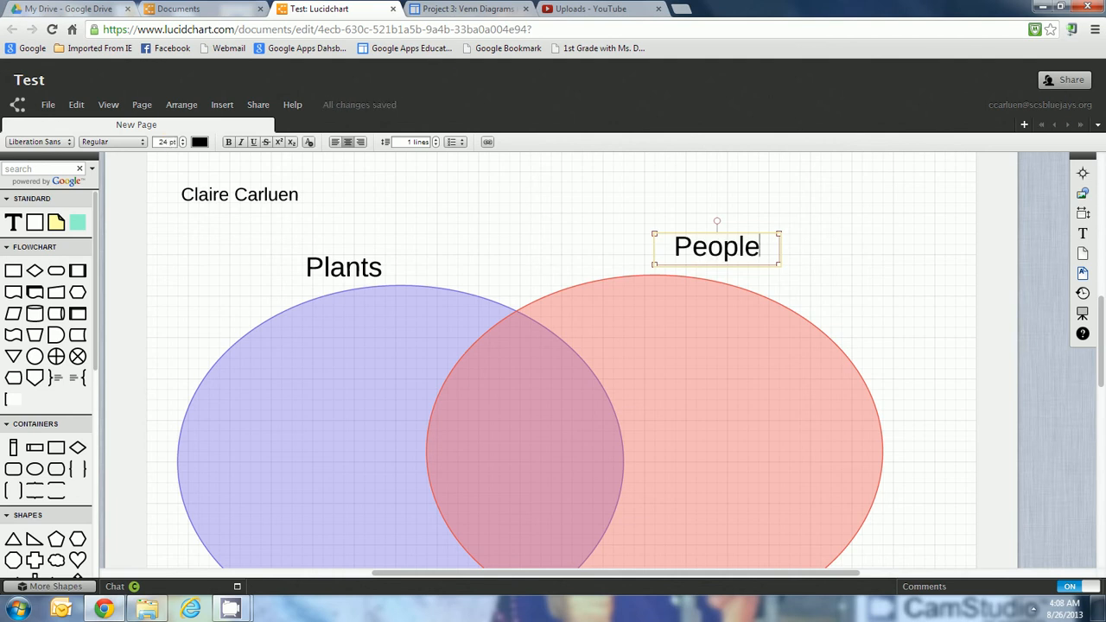
Step: Move the "People" label so it sits centered just above the red oval's upper edge
{"action": "key", "text": "Escape"}
{"action": "left_click_drag", "start_coordinate": [716, 247], "coordinate": [665, 258]}
{"action": "key", "text": "Escape"}
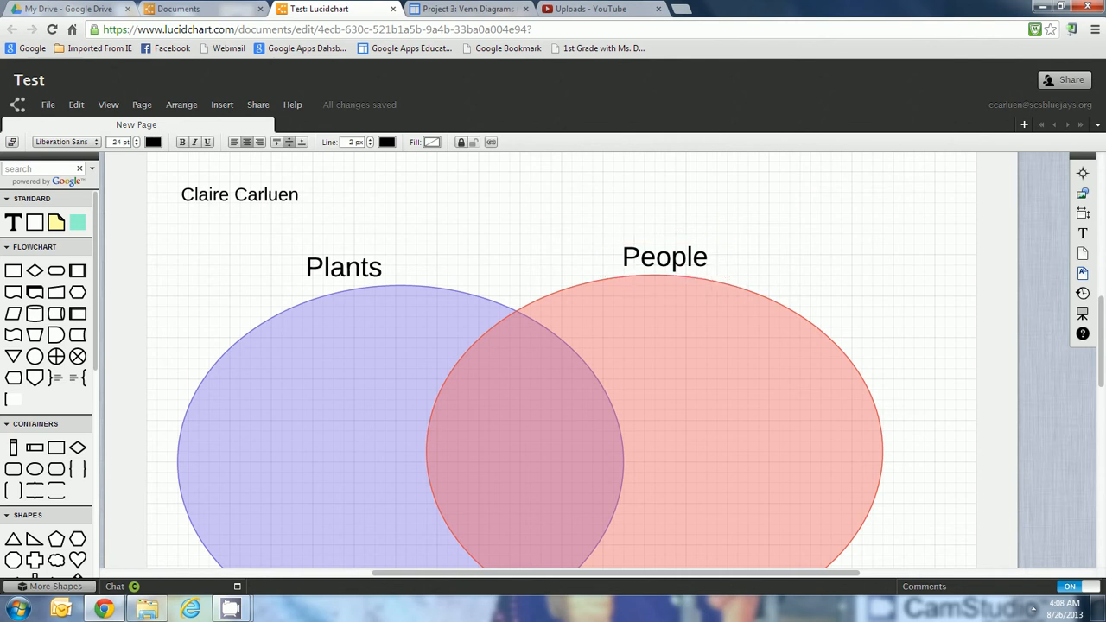
Step: Add a text box inside the non-overlapping part of the purple oval reading "Have leaves" at 24 pt
{"action": "left_click_drag", "start_coordinate": [13, 223], "coordinate": [282, 414]}
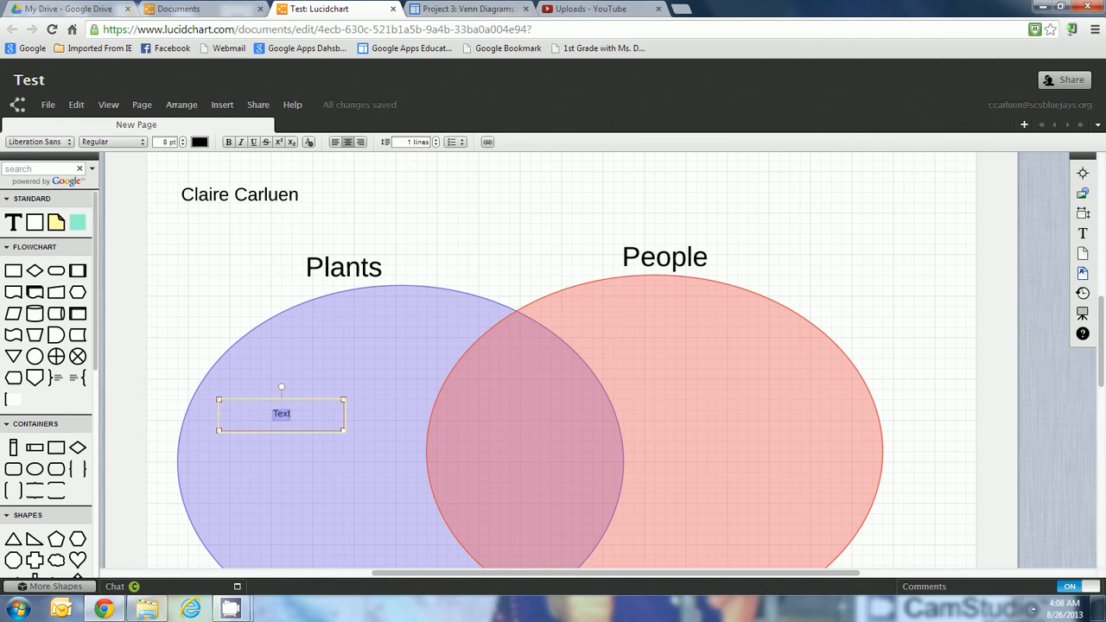
{"action": "type", "text": "Have leave"}
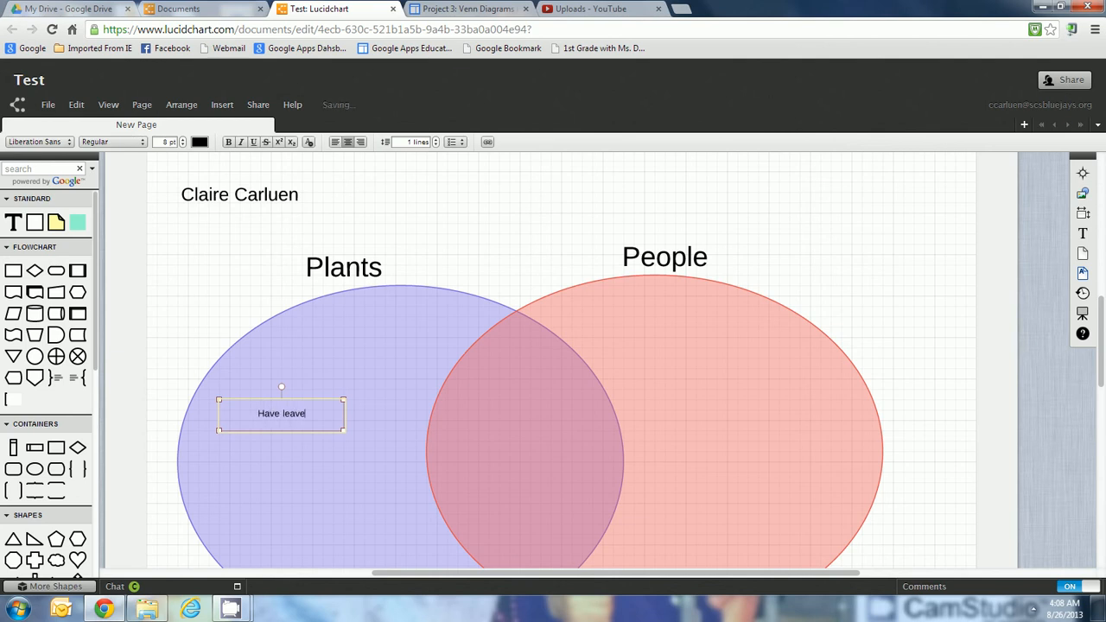
{"action": "type", "text": "s"}
{"action": "key", "text": "ctrl+a"}
{"action": "left_click", "coordinate": [167, 142]}
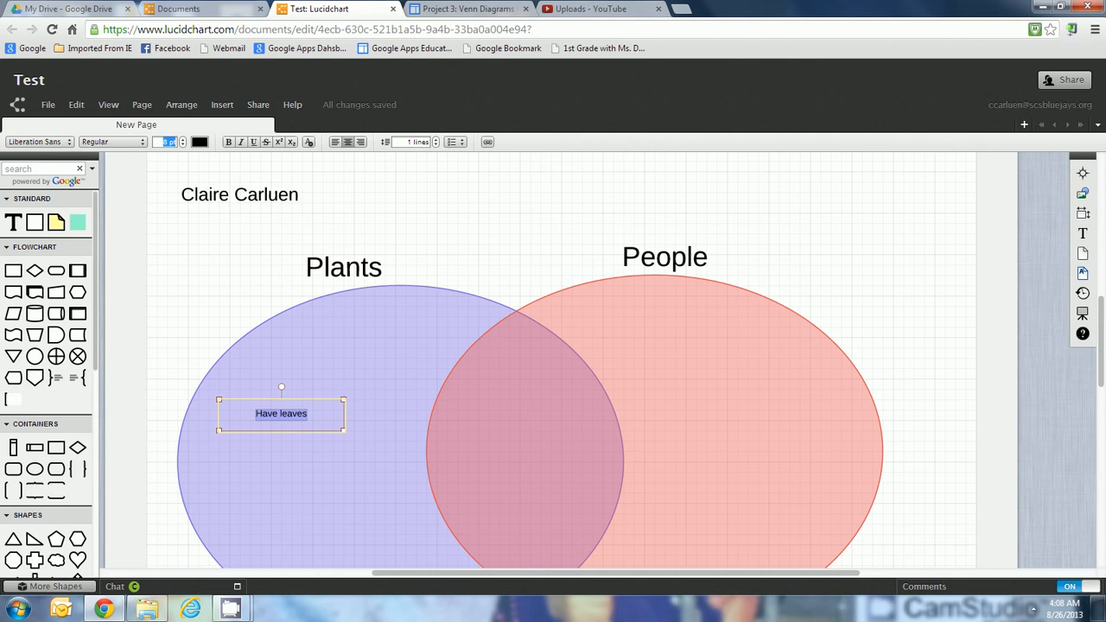
{"action": "type", "text": "24"}
{"action": "key", "text": "Return"}
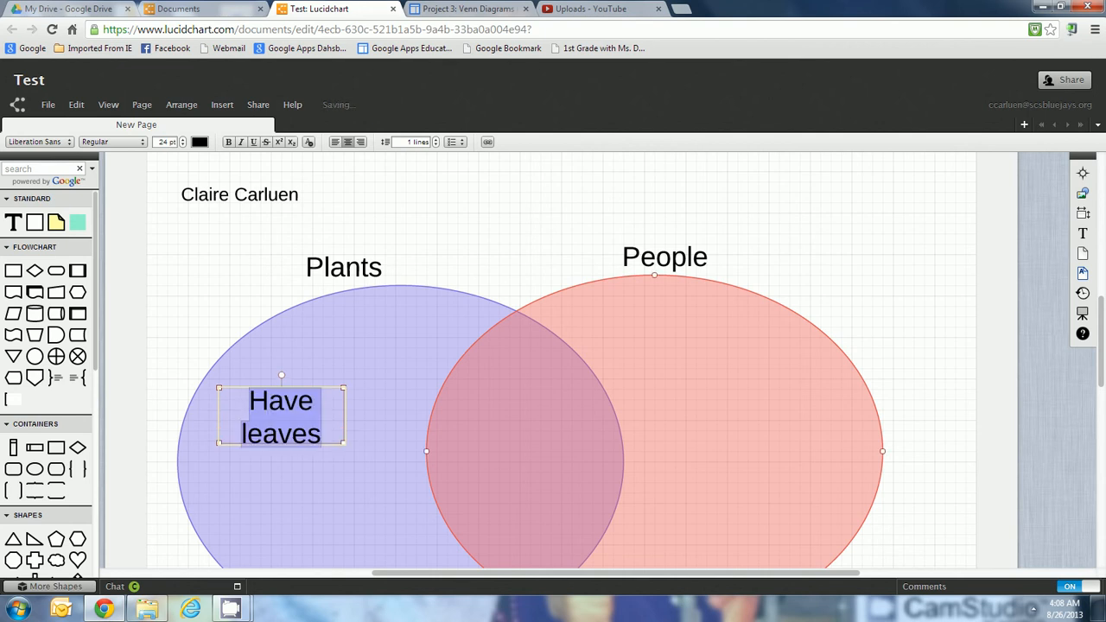
Step: Add a text box inside the non-overlapping part of the red oval reading "No Leaves" at 24 pt
{"action": "left_click_drag", "start_coordinate": [13, 222], "coordinate": [717, 413]}
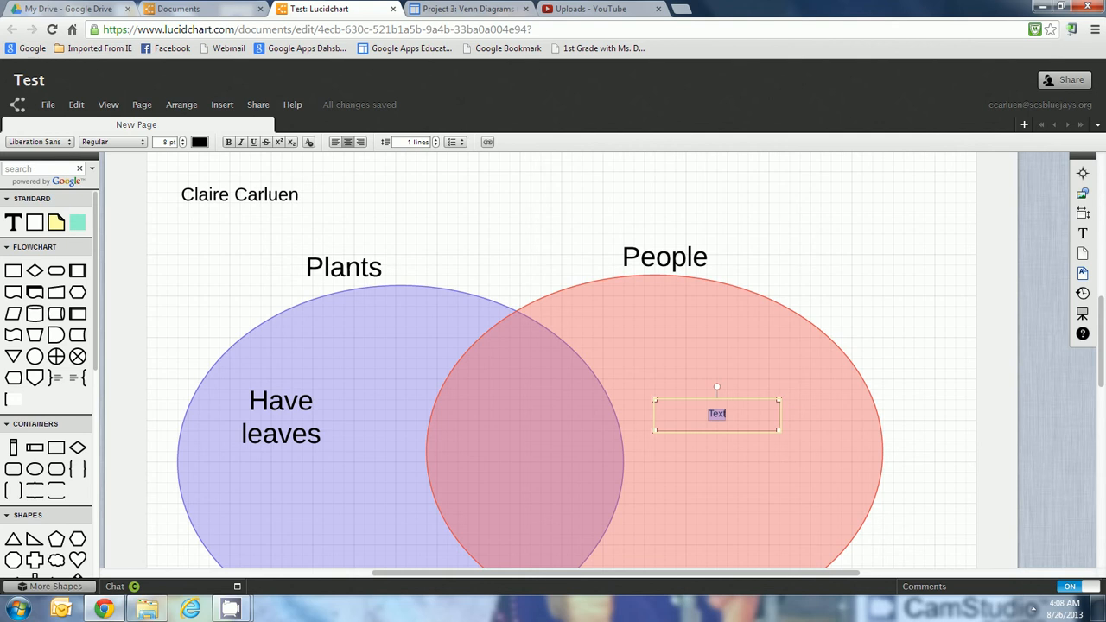
{"action": "type", "text": "No Leaves"}
{"action": "key", "text": "ctrl+a"}
{"action": "left_click", "coordinate": [168, 142]}
{"action": "type", "text": "24"}
{"action": "key", "text": "Return"}
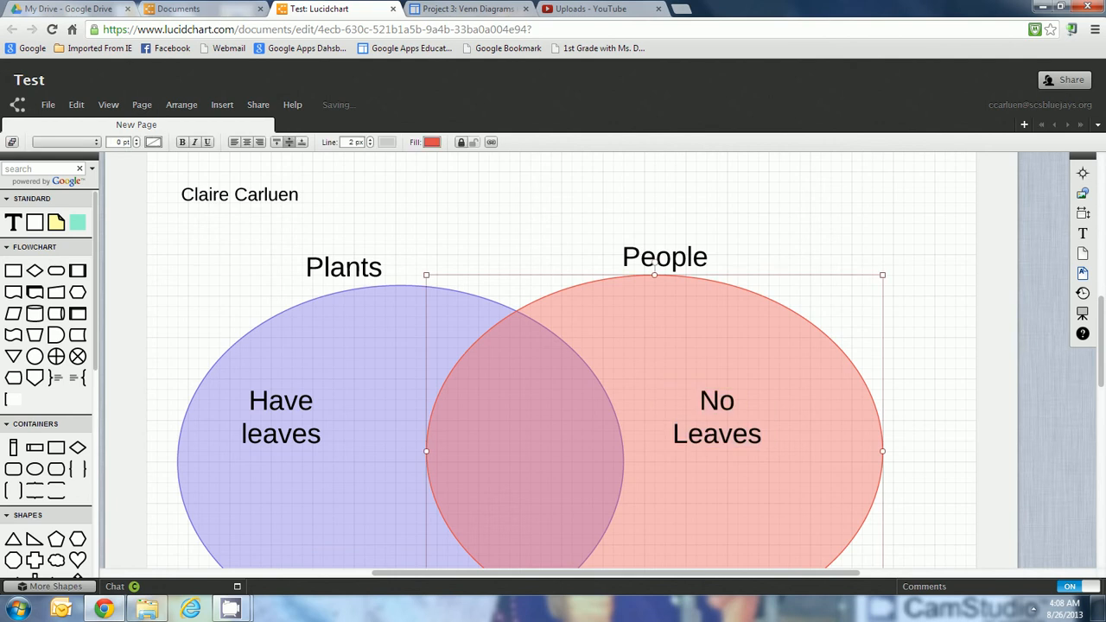
Step: Add a text box in the overlap of the two ovals and enter "Needs air," in it
{"action": "left_click_drag", "start_coordinate": [13, 223], "coordinate": [519, 423]}
{"action": "type", "text": "Nedes"}
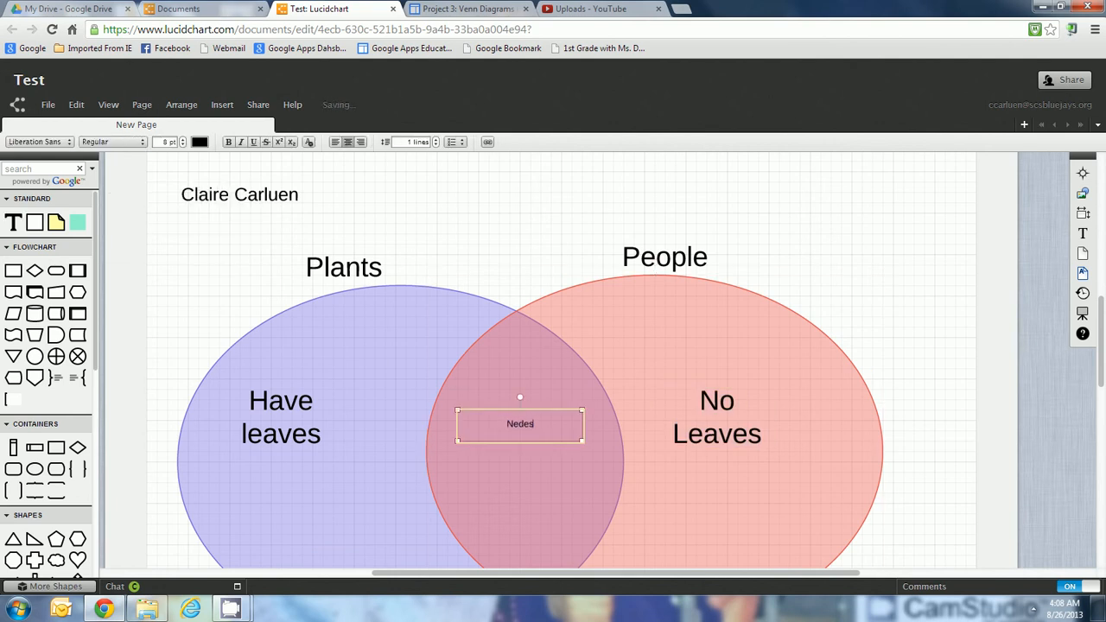
{"action": "key", "text": "BackSpace"}
{"action": "key", "text": "BackSpace"}
{"action": "key", "text": "BackSpace"}
{"action": "type", "text": "eds air,"}
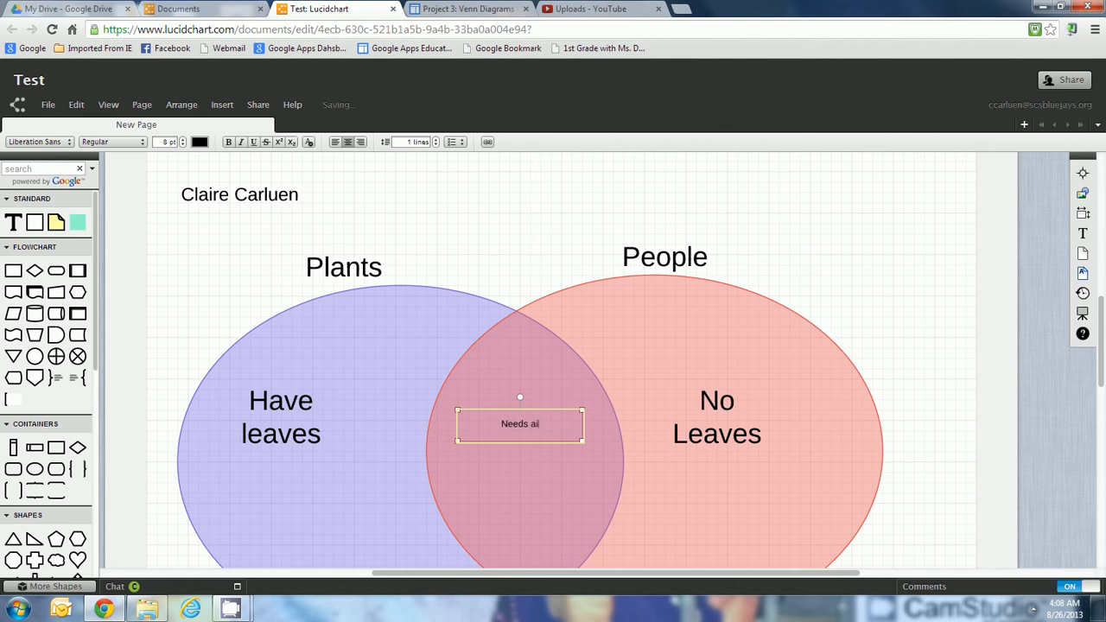